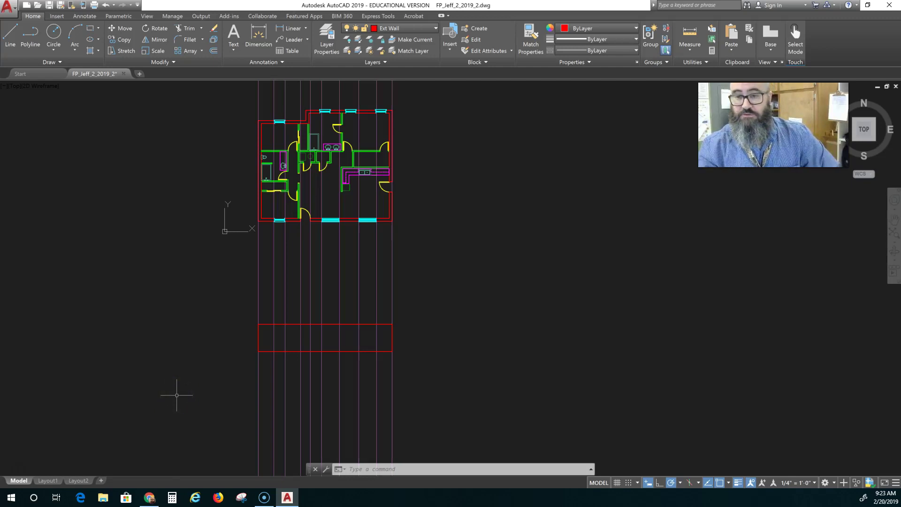
Step: Zoom and pan until the red wall elevation rectangle below the floor plan fills the view
scroll(268, 336, "up", 4)
scroll(289, 343, "up", 2)
middle_click_drag(284, 342, 268, 324)
middle_click_drag(330, 334, 242, 334)
left_click(250, 344)
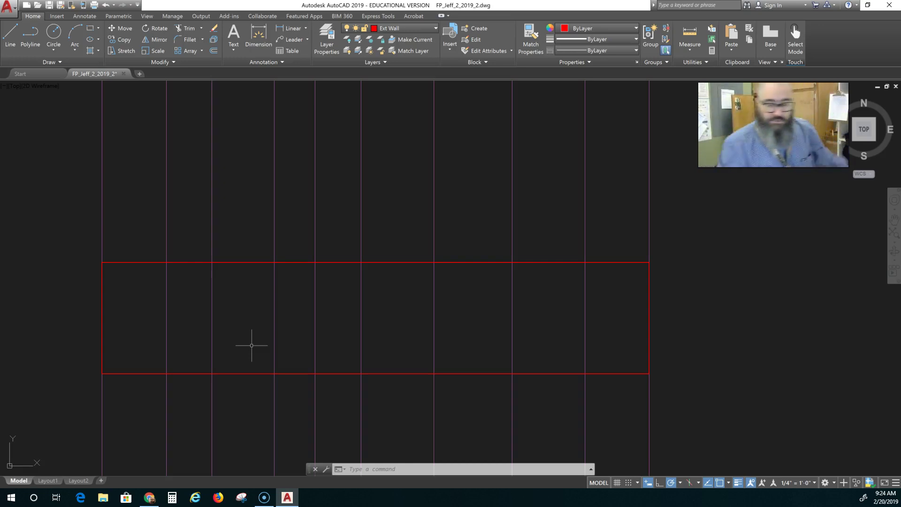
Step: Offset the rectangle's top line 8" upward and select the new fascia line
left_click(280, 311)
left_click(302, 285)
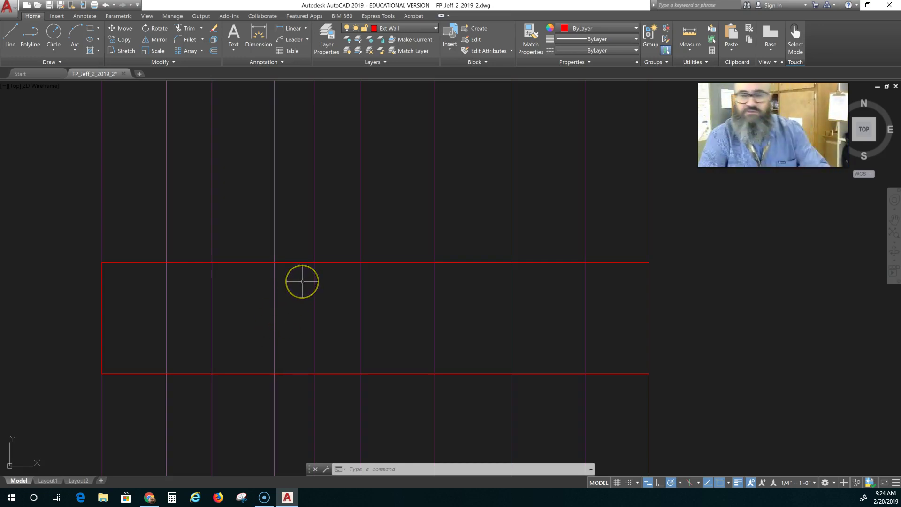
left_click(302, 285)
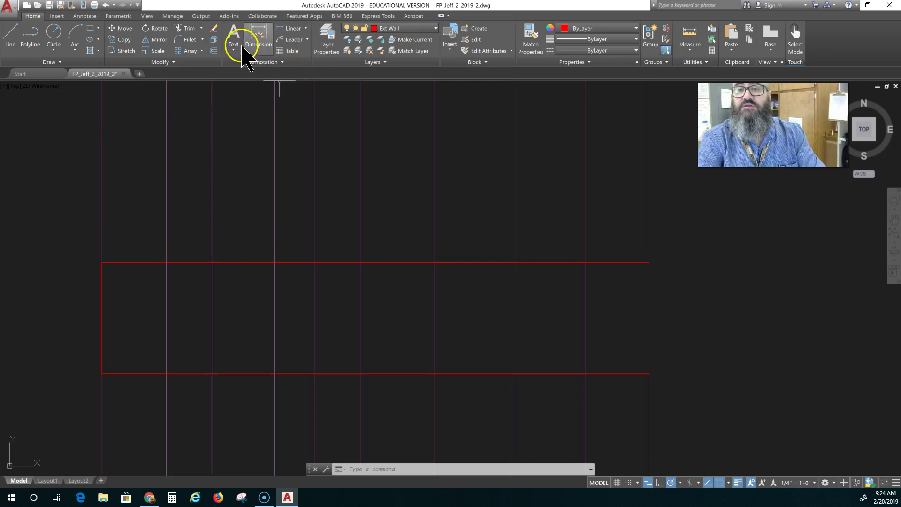
left_click(214, 52)
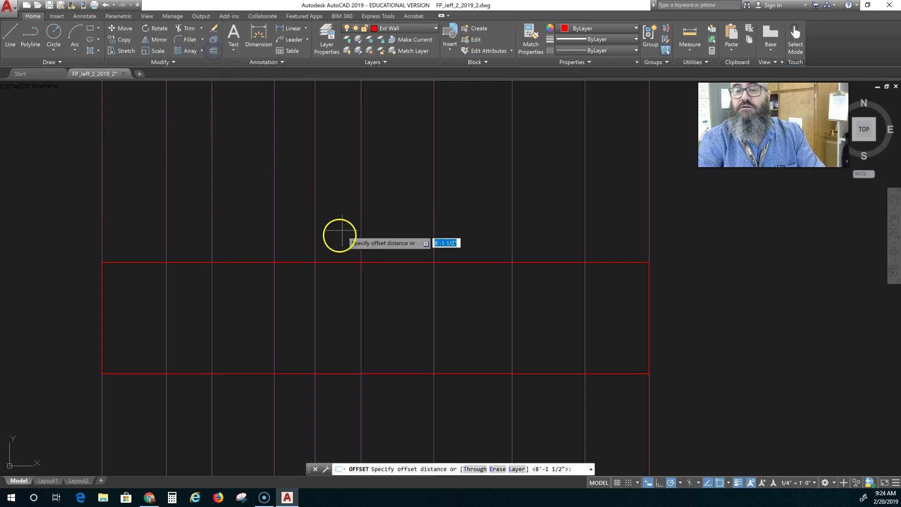
type("8")
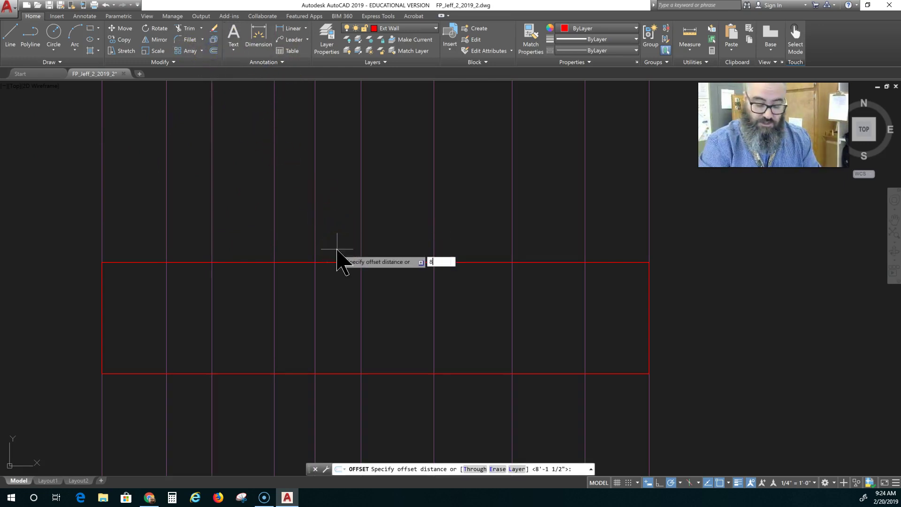
key("Return")
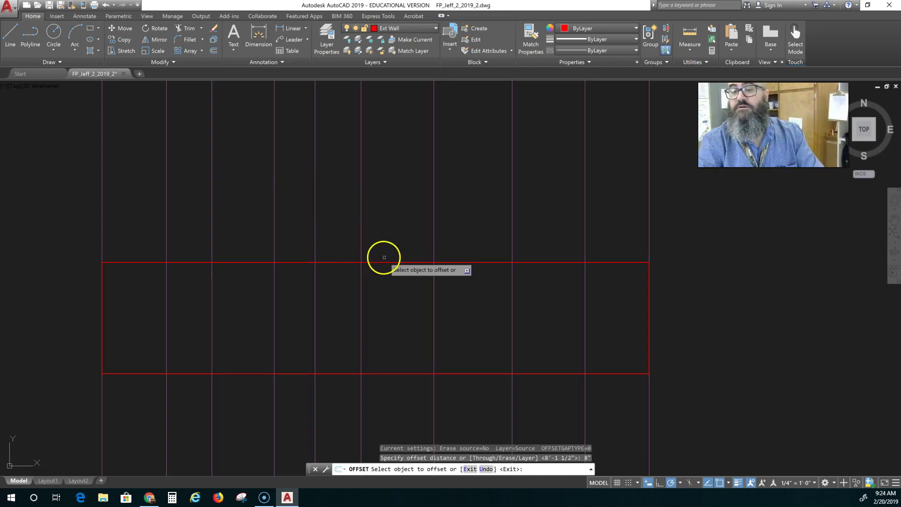
left_click(380, 263)
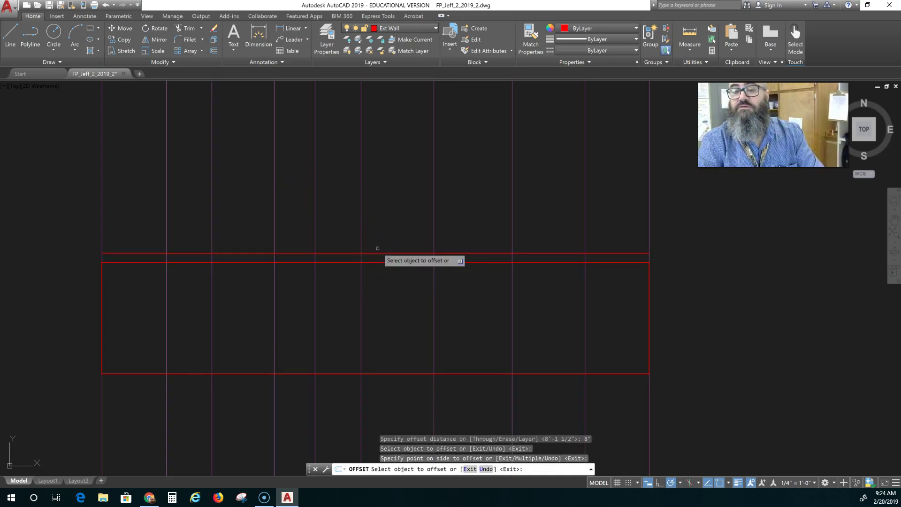
middle_click_drag(242, 315, 364, 331)
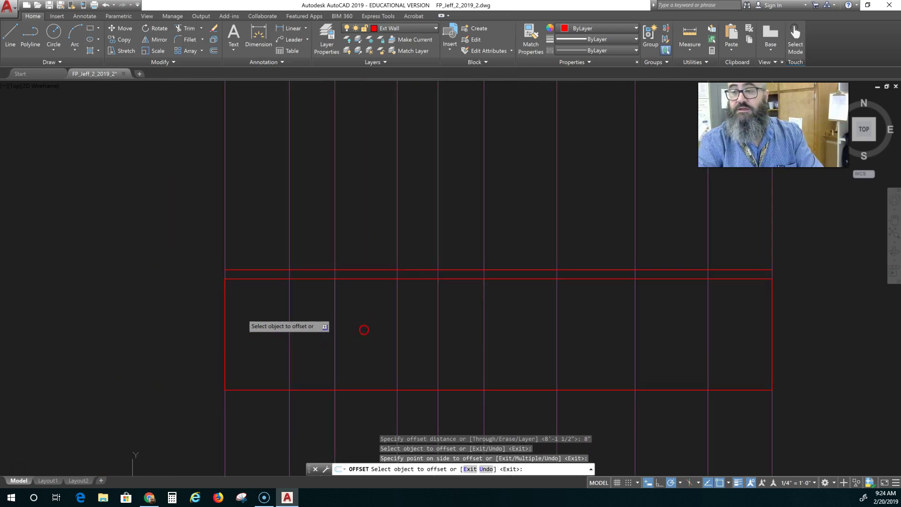
key("Escape")
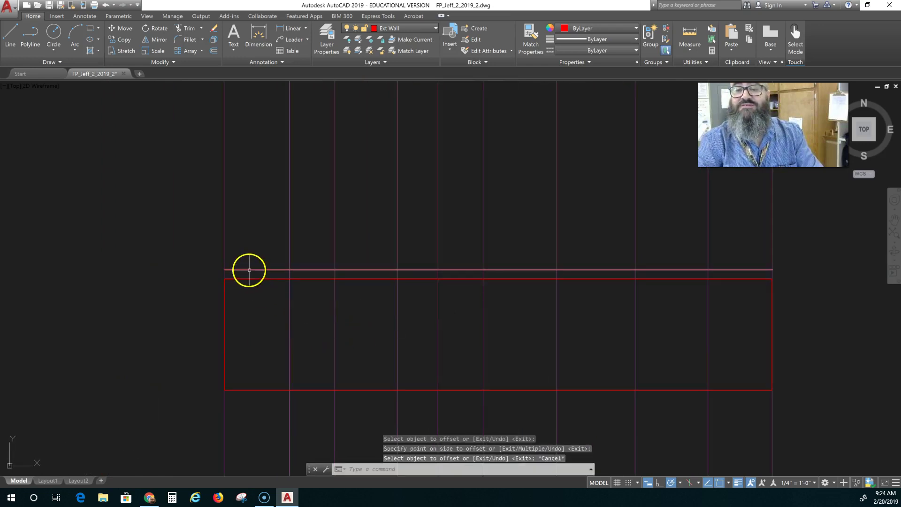
left_click(249, 270)
left_click(225, 269)
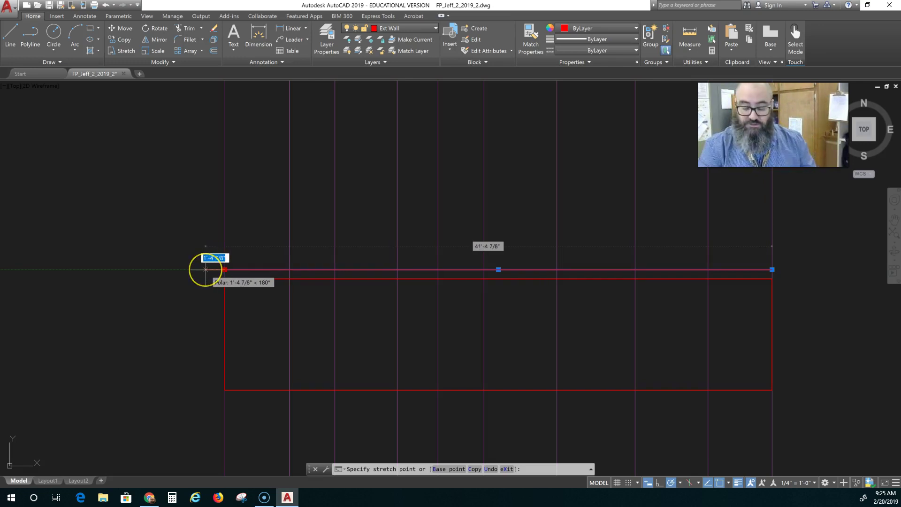
Step: Stretch both ends of the new fascia line 12" outward
type("12")
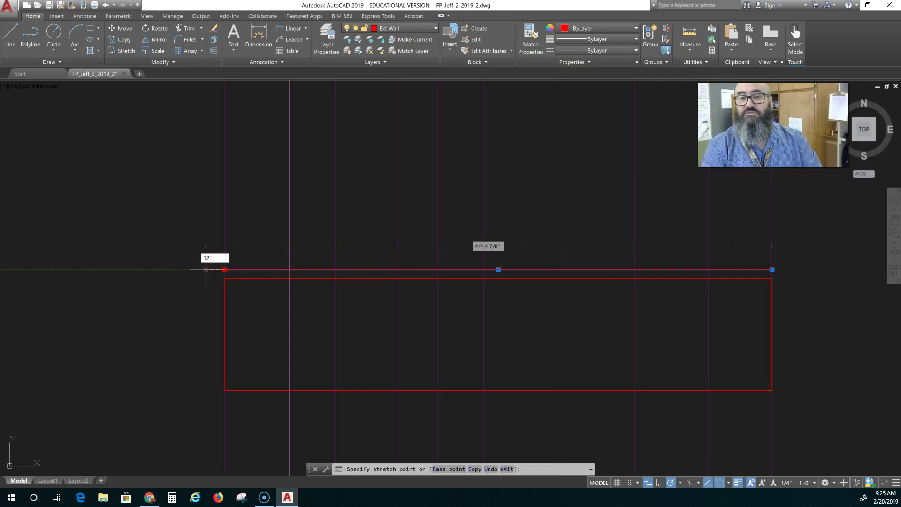
key("Return")
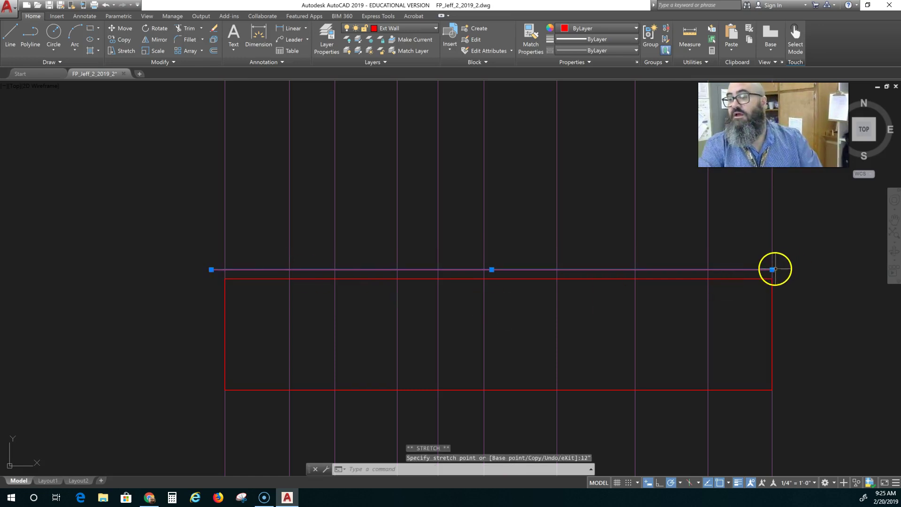
left_click(772, 269)
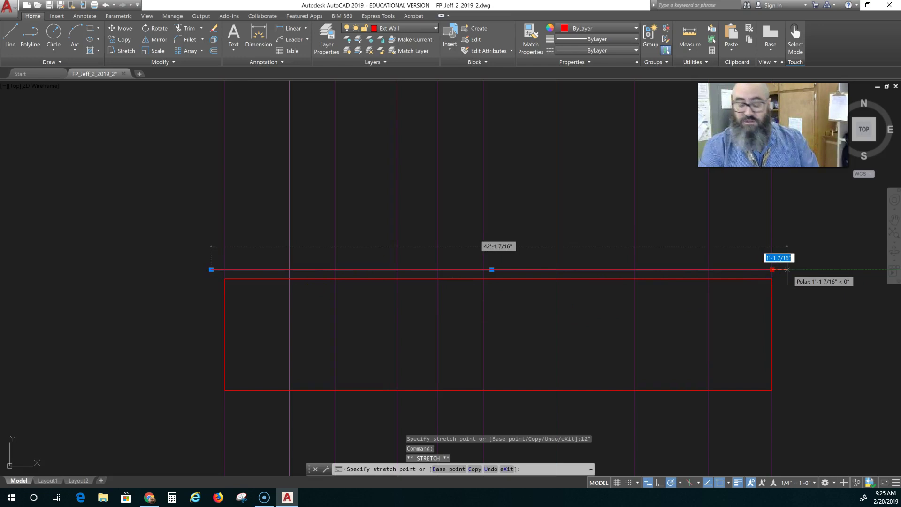
type("12")
key("Return")
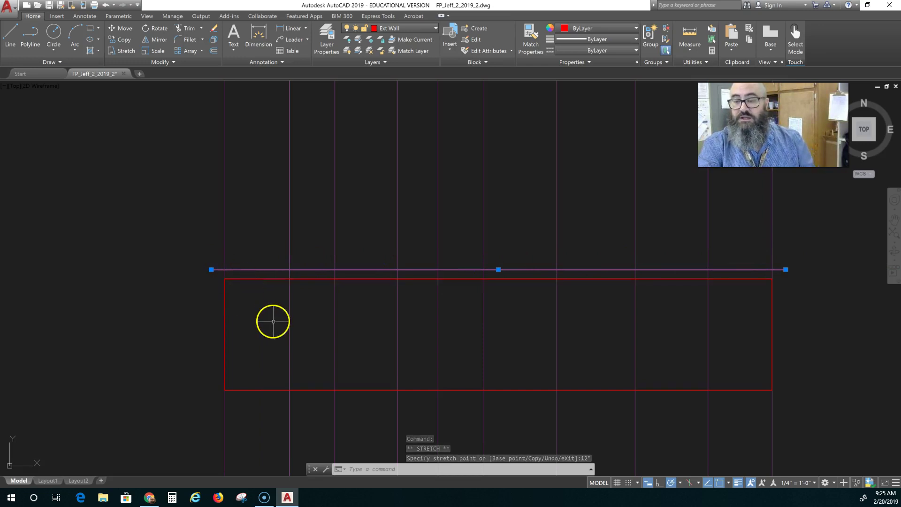
Step: Stretch both ends of the wall rectangle's top edge 12" outward
left_click(310, 278)
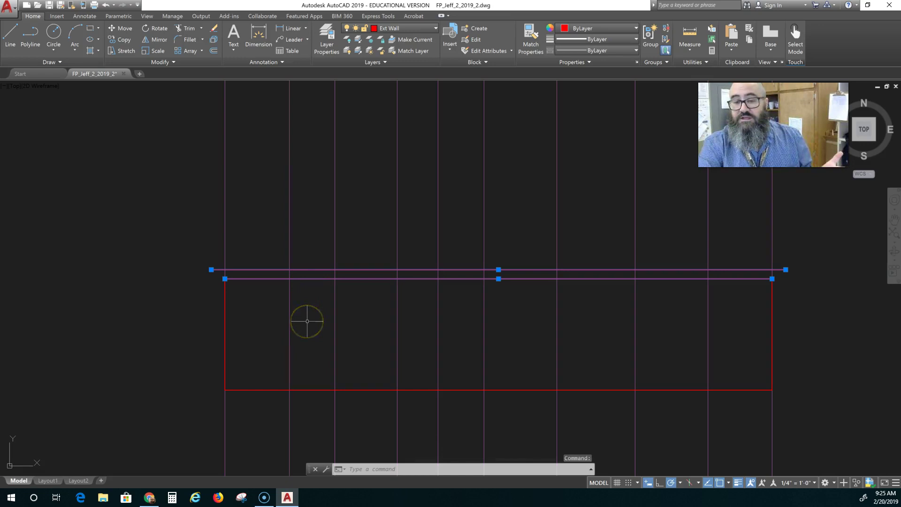
left_click(225, 278)
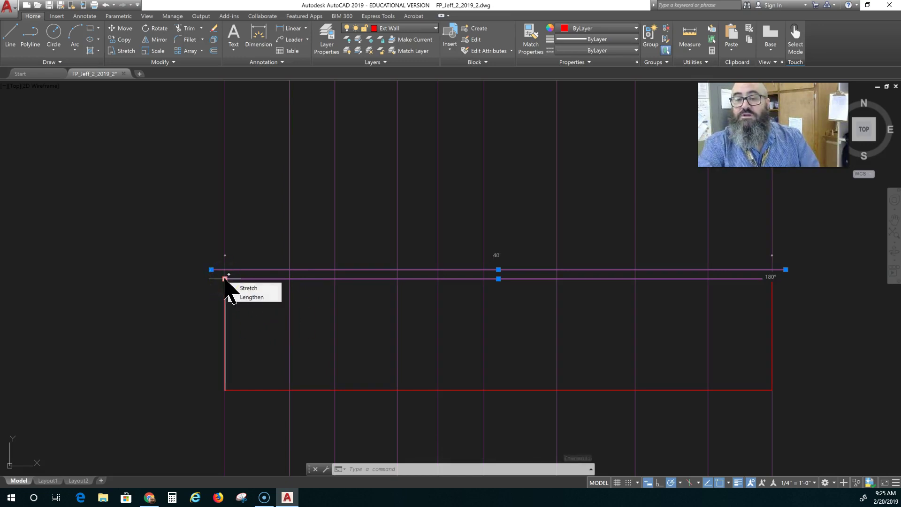
left_click(225, 279)
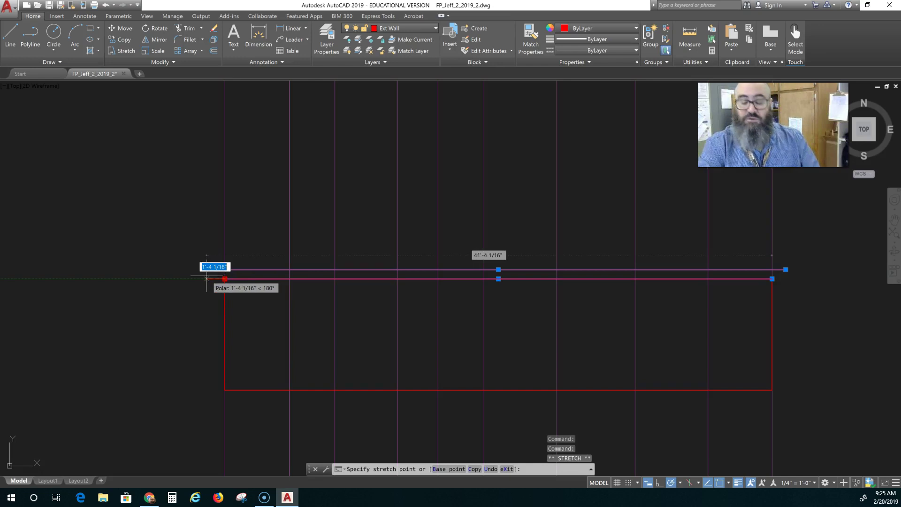
type("12")
key("Return")
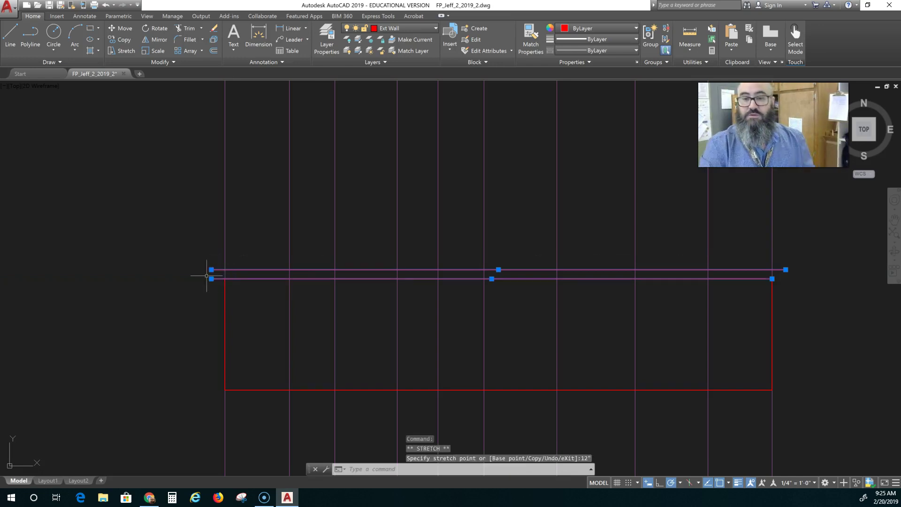
left_click(772, 279)
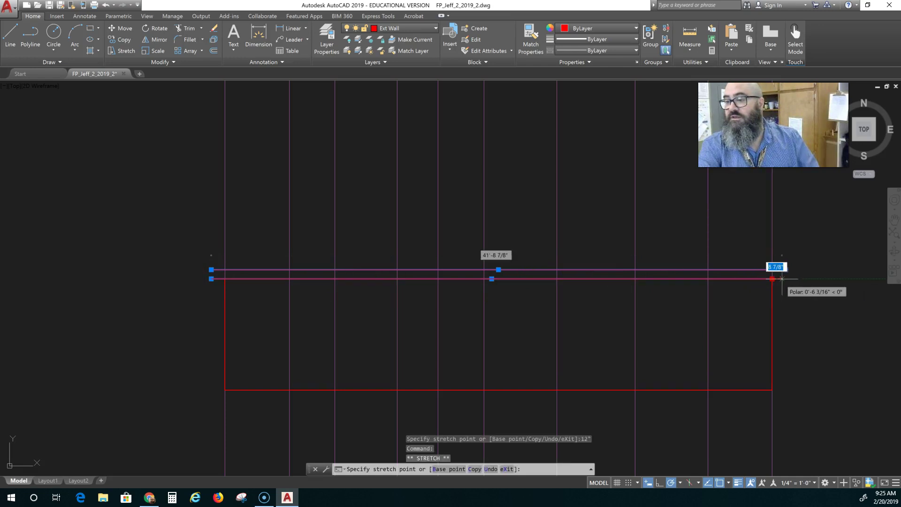
type("12")
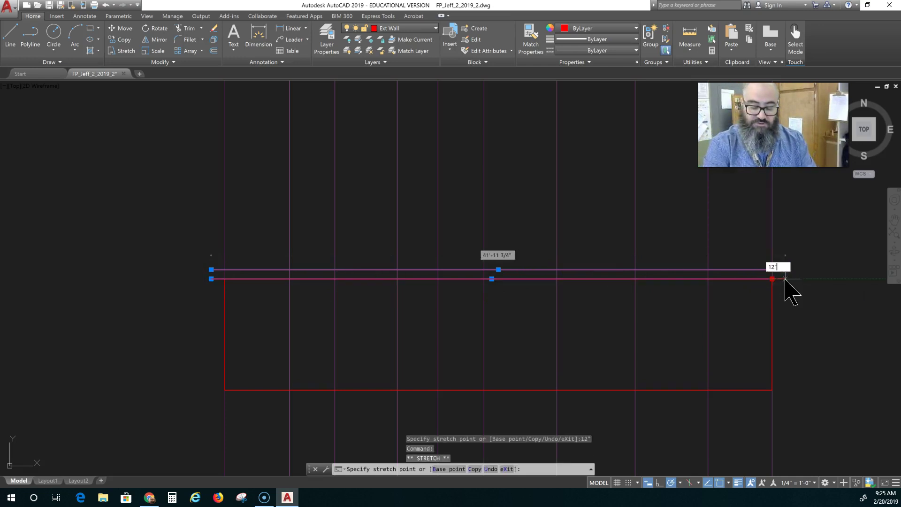
key("Return")
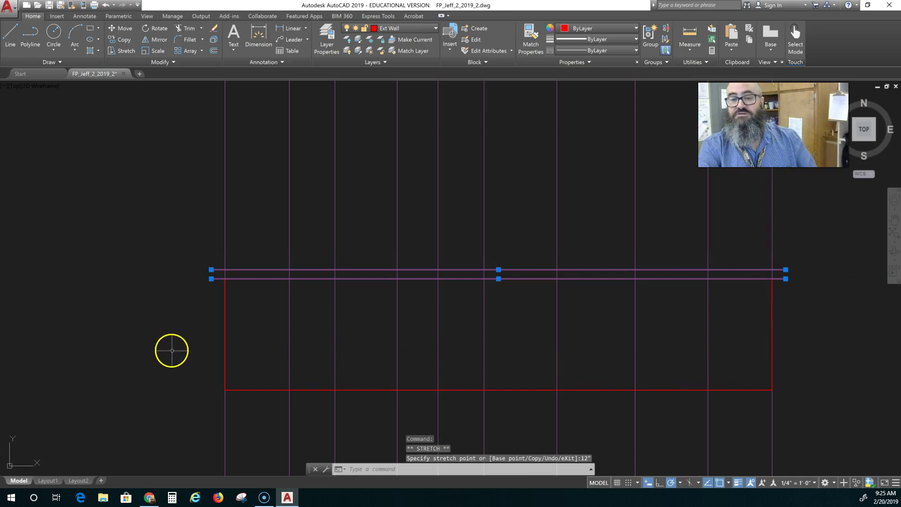
key("Escape")
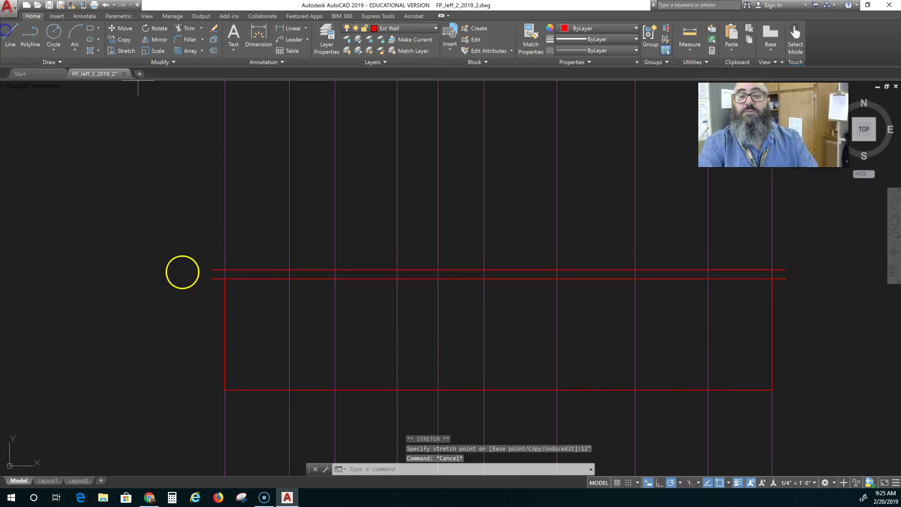
Step: Draw short vertical lines closing the left and right ends of the fascia band
left_click(210, 269)
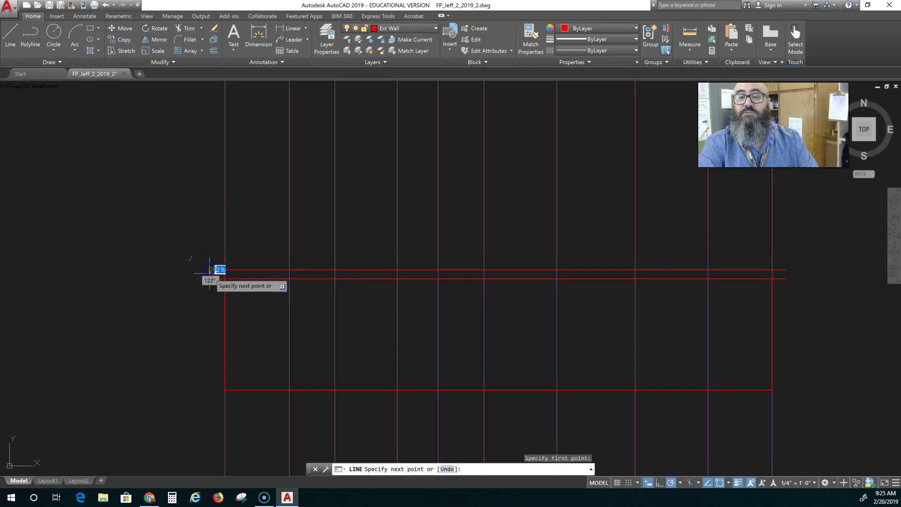
left_click(211, 278)
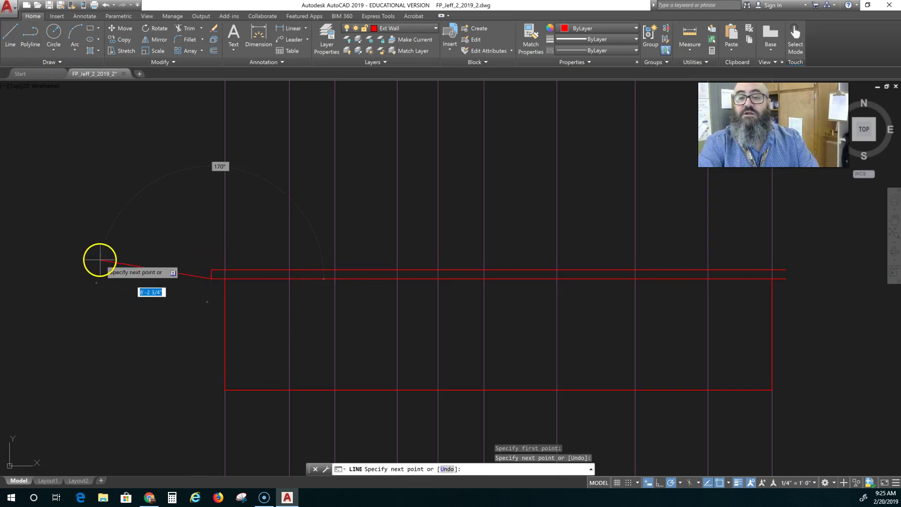
key("Escape")
left_click(10, 31)
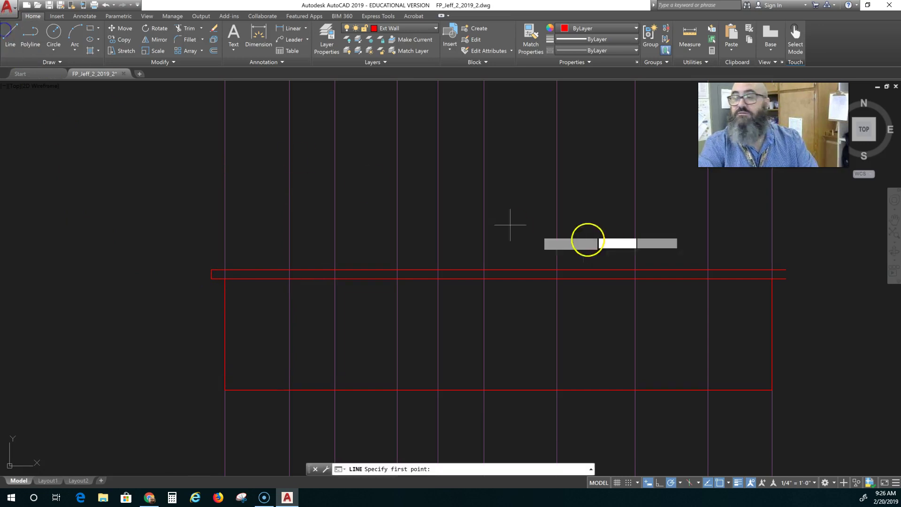
left_click(786, 278)
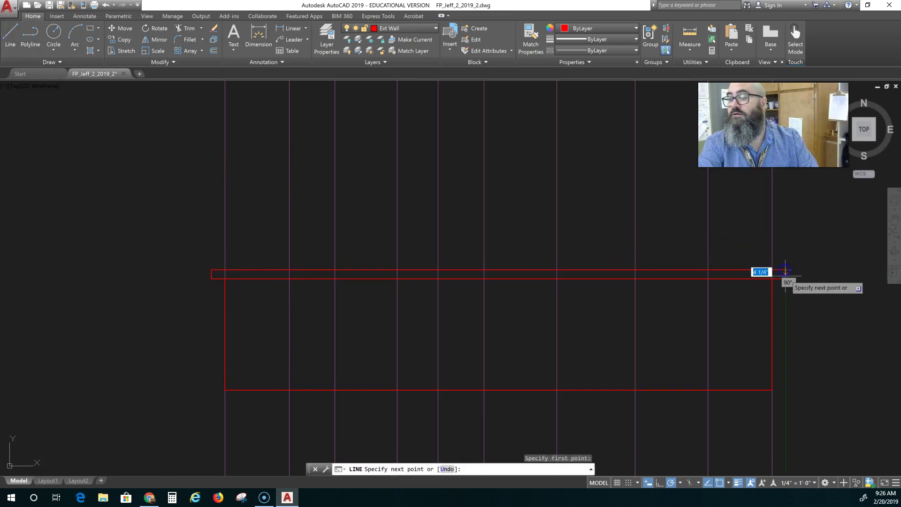
key("Escape")
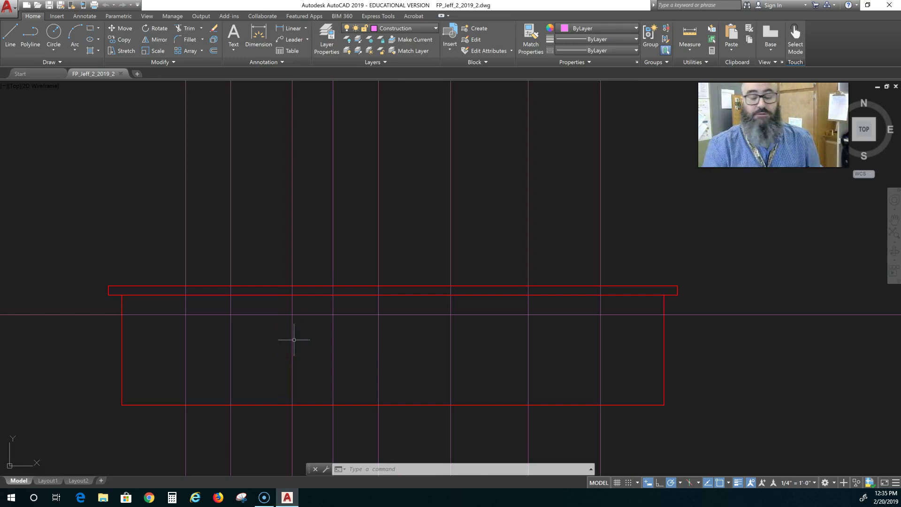
Step: Zoom and pan to frame the fascia band's left end and the wall beneath it
left_click(299, 358)
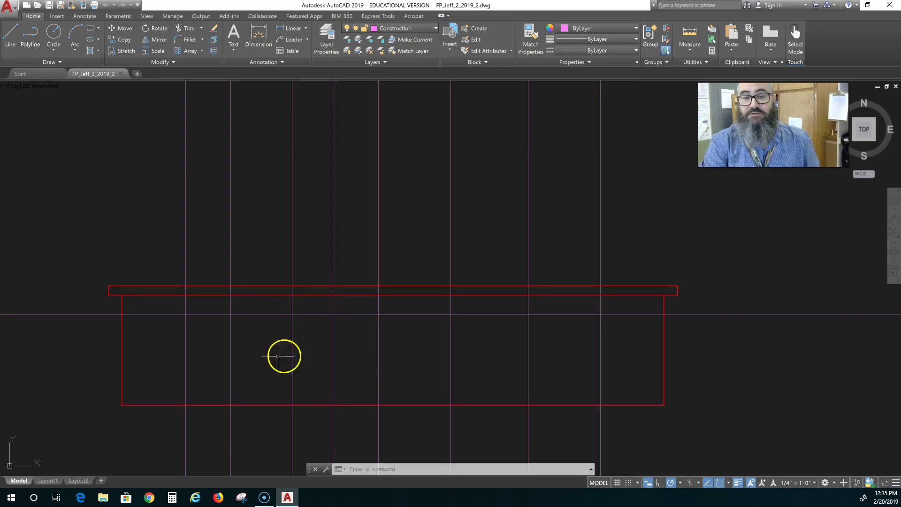
scroll(117, 330, "up", 2)
middle_click_drag(137, 338, 177, 370)
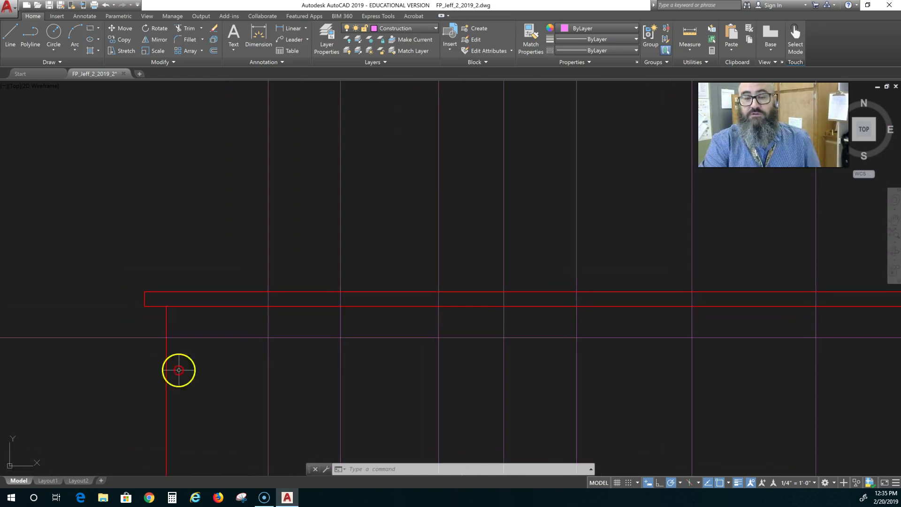
mouse_move(185, 326)
middle_mouse_down()
mouse_move(169, 340)
mouse_move(172, 353)
middle_mouse_up()
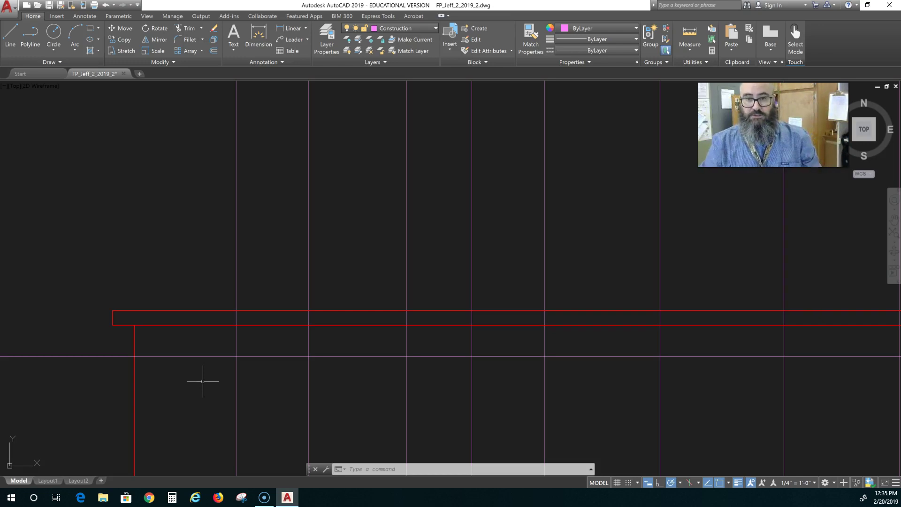
Step: Draw a 4" vertical line up from the fascia top, 12" in from its left end
left_click(10, 37)
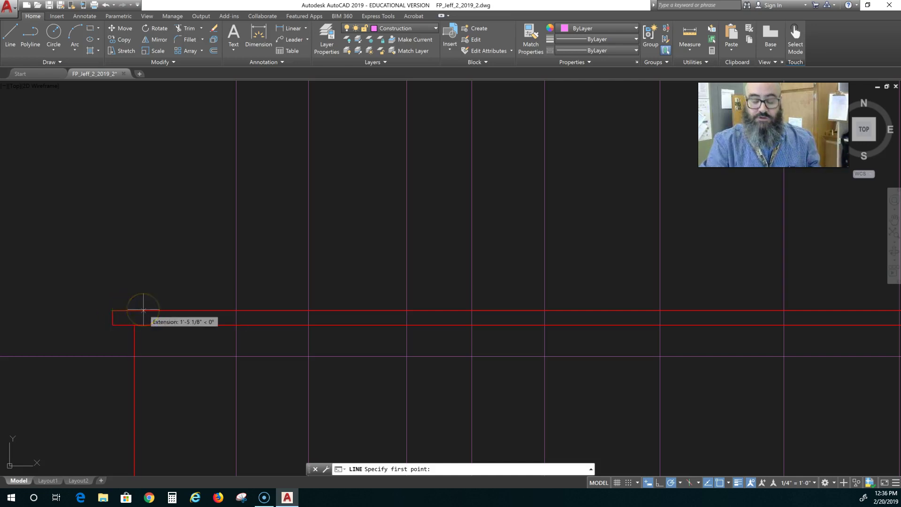
type("12")
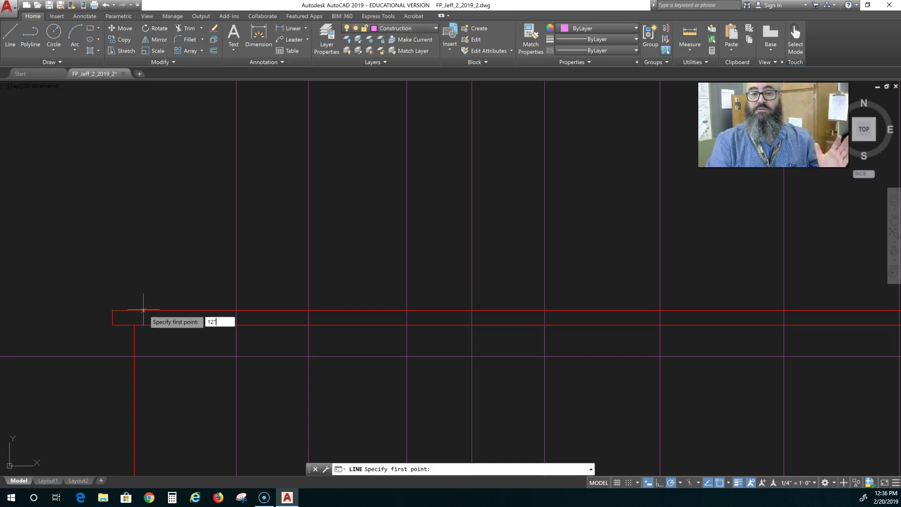
key("Return")
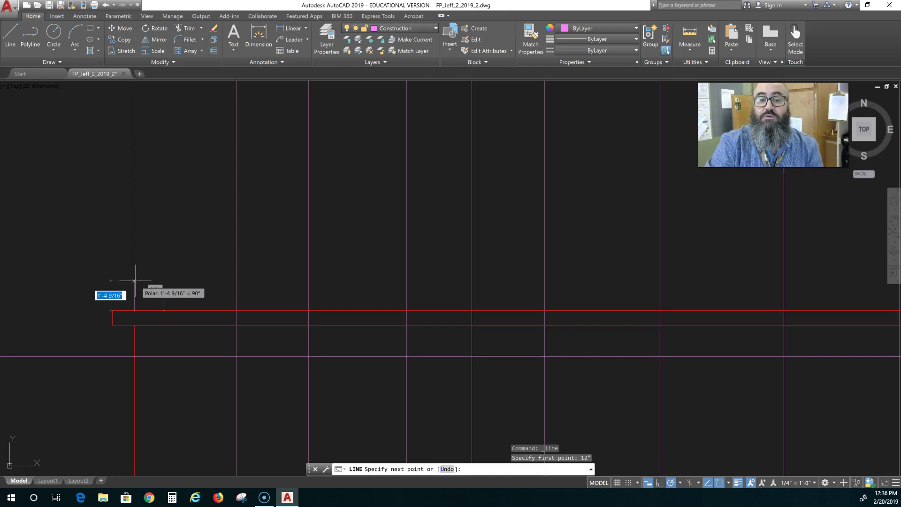
scroll(134, 280, "up", 2)
scroll(135, 281, "up", 2)
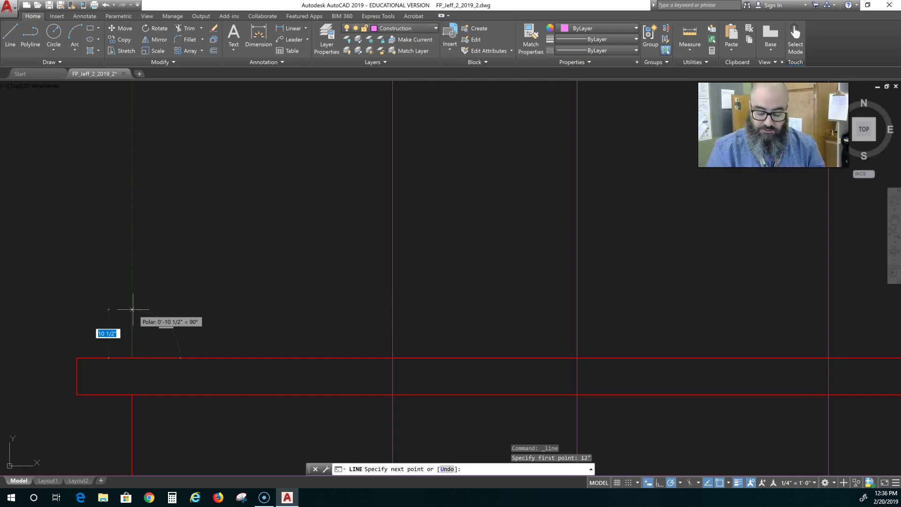
type("4")
key("Return")
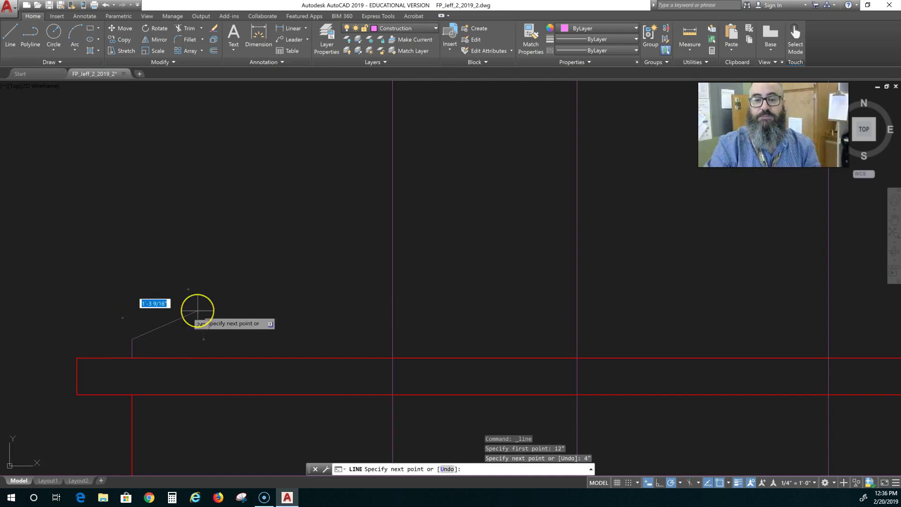
key("Escape")
scroll(192, 383, "down", 1)
middle_click_drag(224, 399, 203, 330)
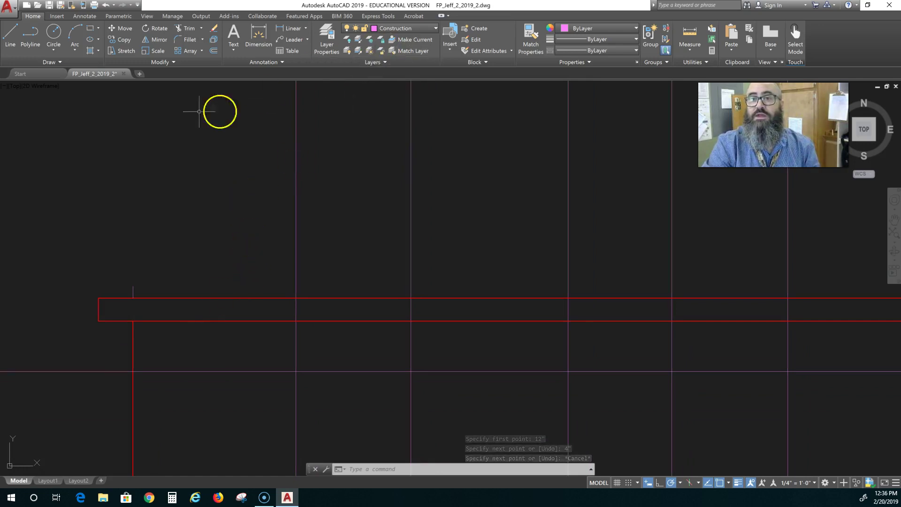
Step: Draw a sloped line from the fascia's top-left corner to the 4" vertical's top
left_click(9, 35)
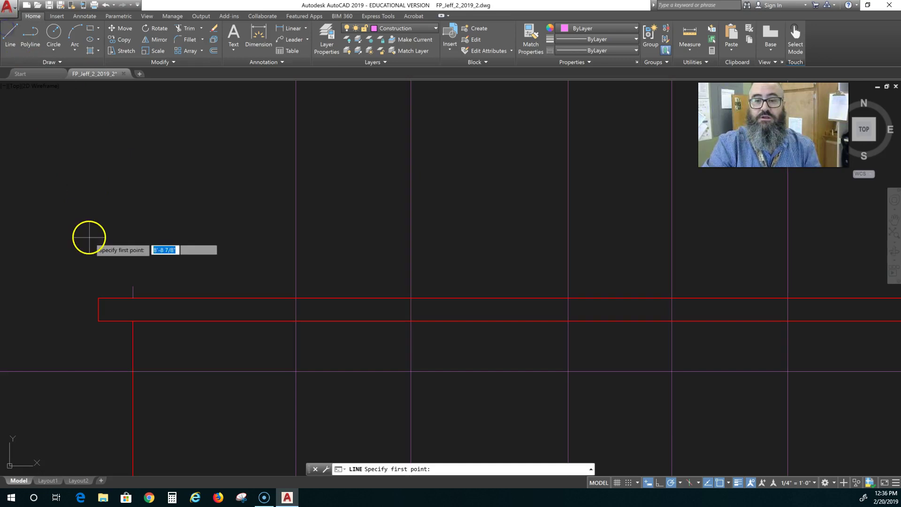
left_click(98, 297)
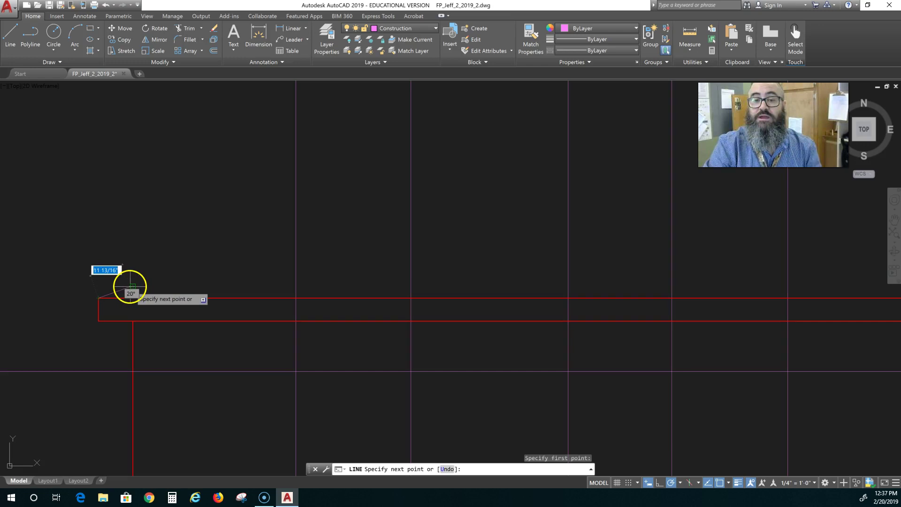
left_click(132, 285)
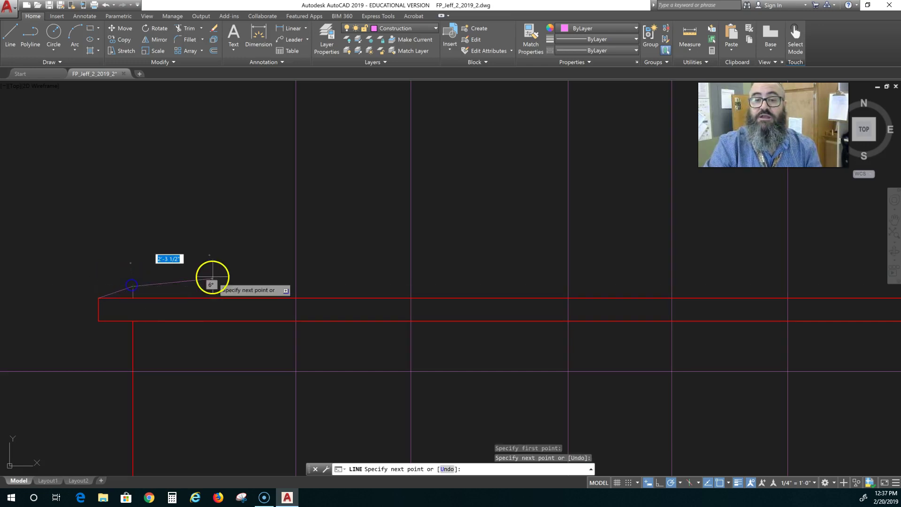
key("Escape")
scroll(53, 302, "up", 5)
middle_click_drag(144, 302, 10, 303)
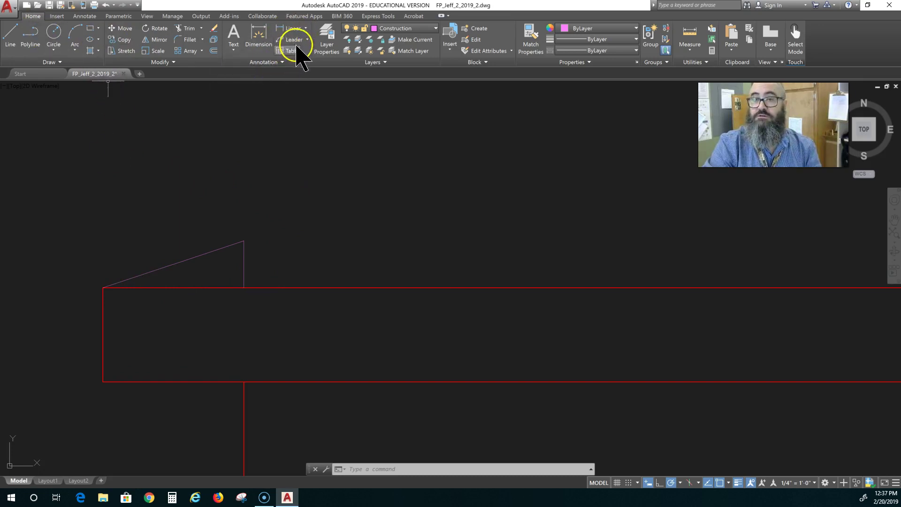
Step: Add an angular dimension reading 18° between the sloped line and the fascia top
left_click(305, 28)
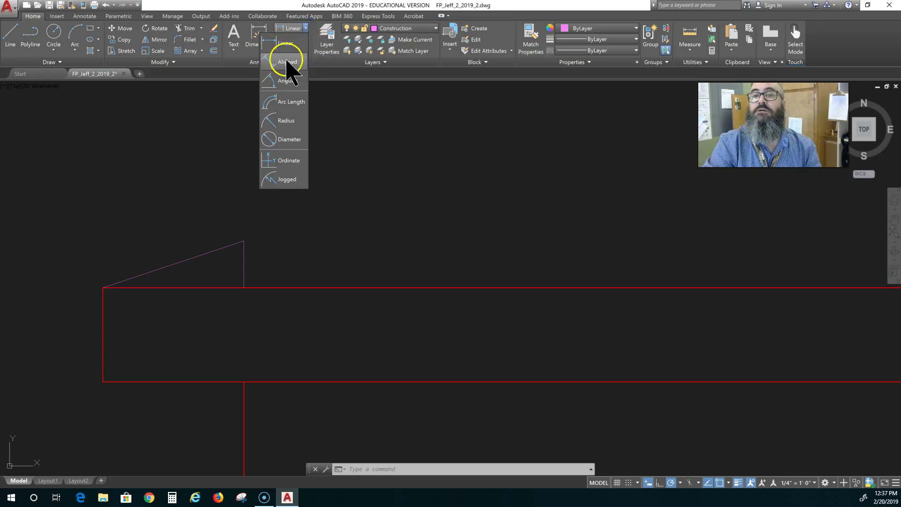
left_click(285, 84)
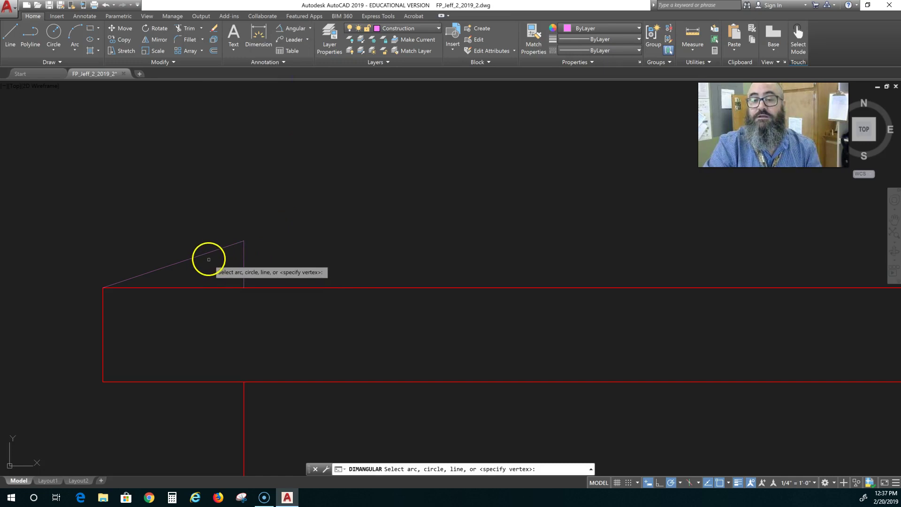
left_click(177, 261)
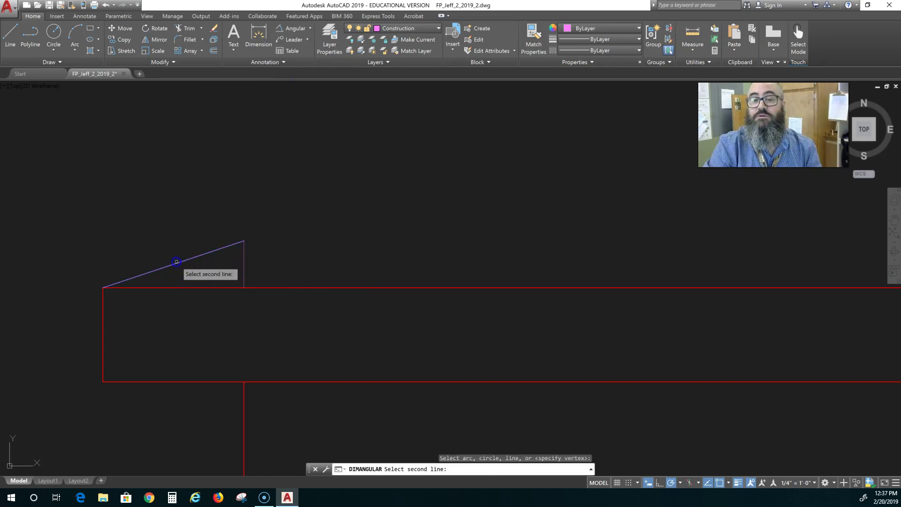
left_click(178, 287)
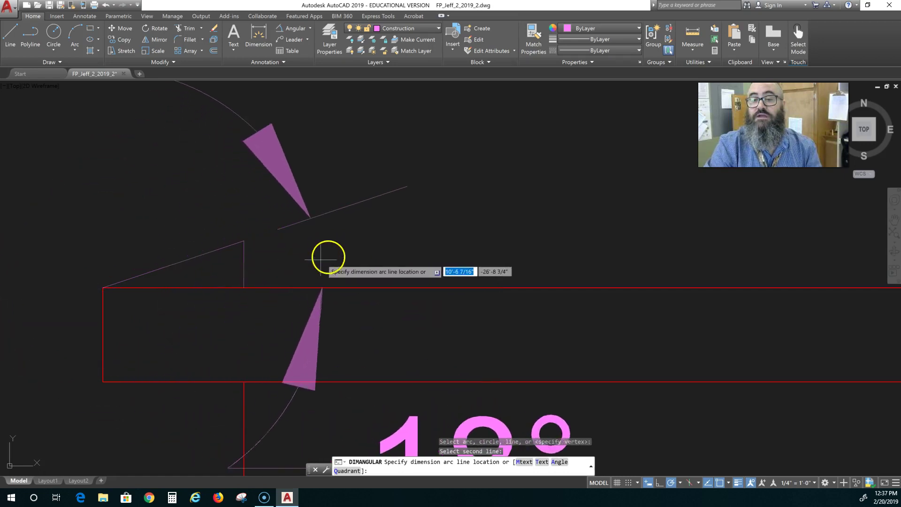
scroll(330, 245, "down", 4)
scroll(329, 243, "down", 2)
scroll(390, 241, "down", 3)
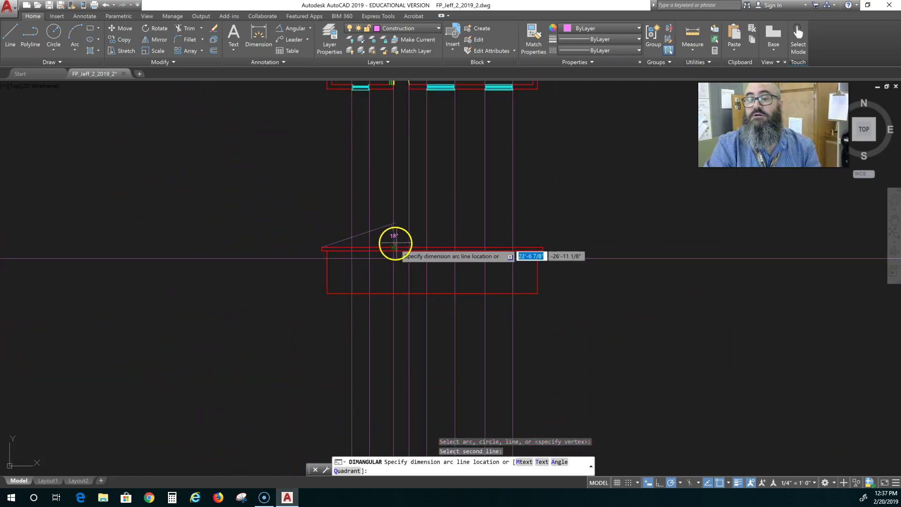
left_click(420, 238)
scroll(410, 267, "up", 7)
scroll(408, 267, "down", 2)
middle_click_drag(412, 280, 411, 355)
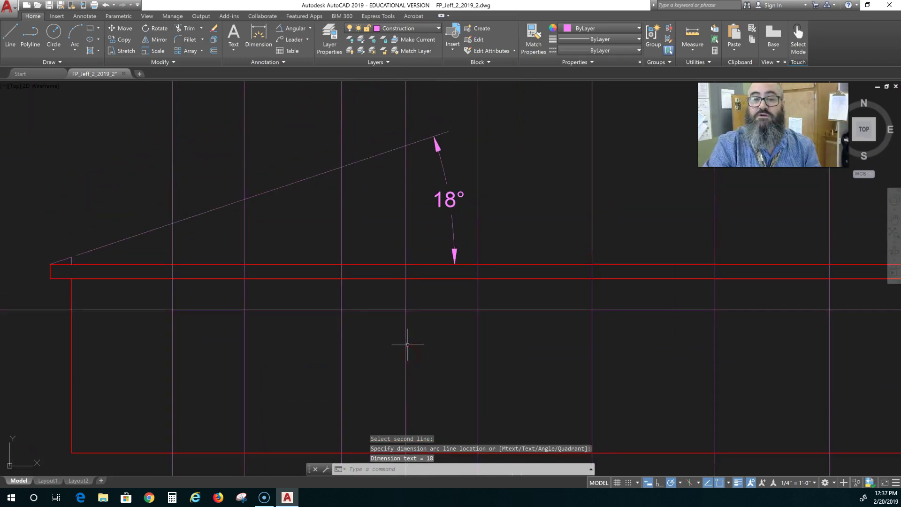
Step: Make Ext Wall the current layer from the layer dropdown
left_click(437, 29)
left_click(397, 106)
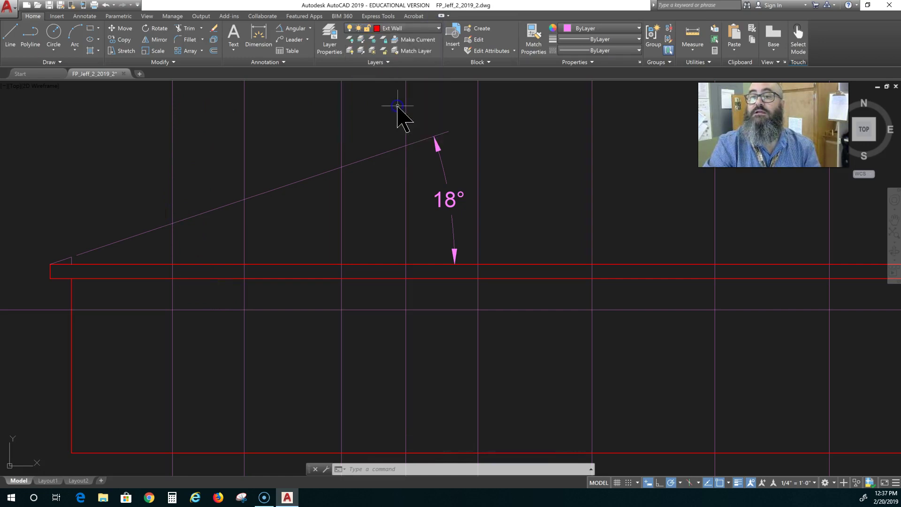
left_click(414, 28)
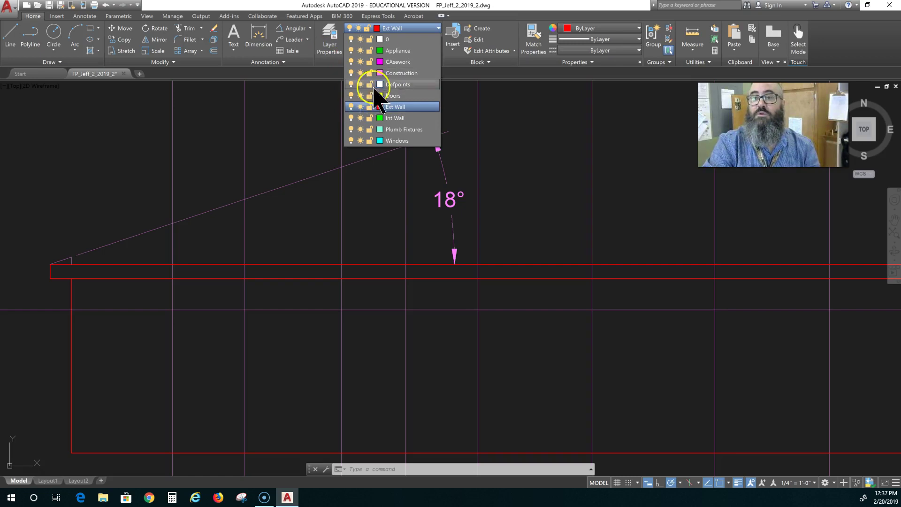
left_click(322, 100)
Step: Create a new layer named roof with colour 94 and 0.30 mm lineweight
left_click(336, 44)
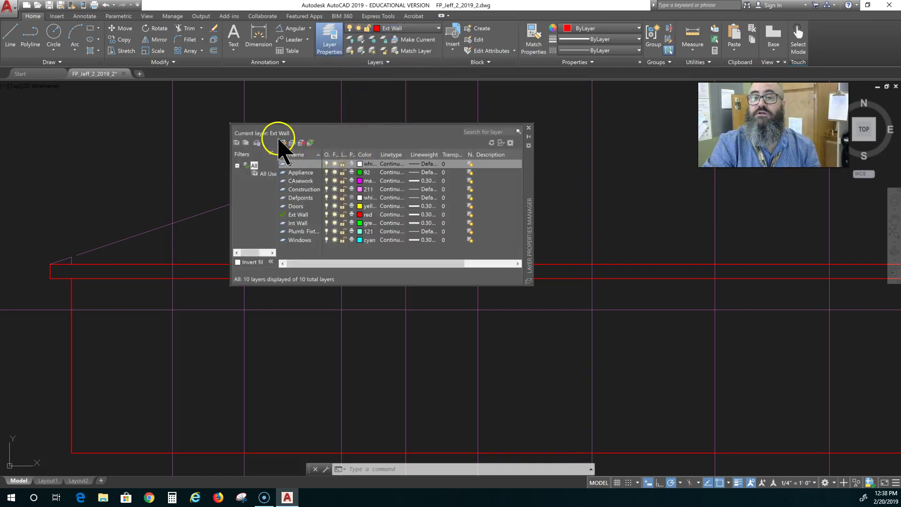
left_click(283, 143)
type("roof")
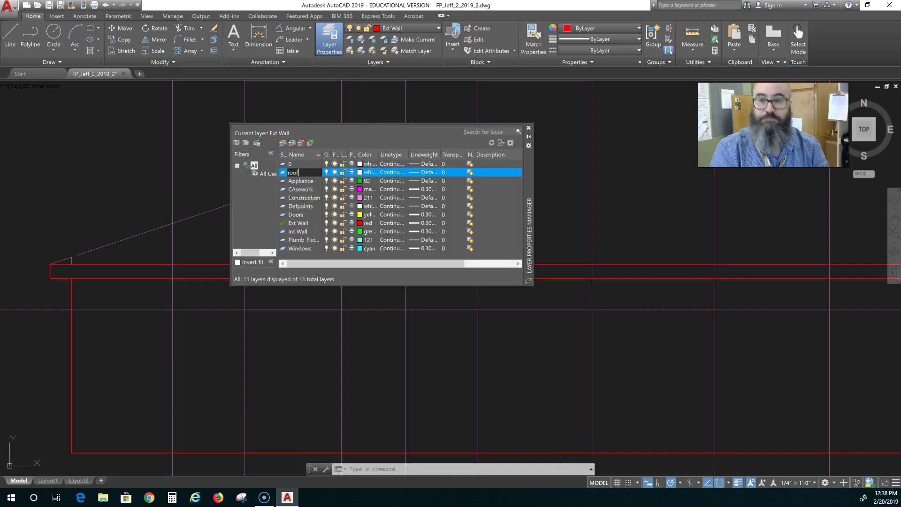
left_click(359, 172)
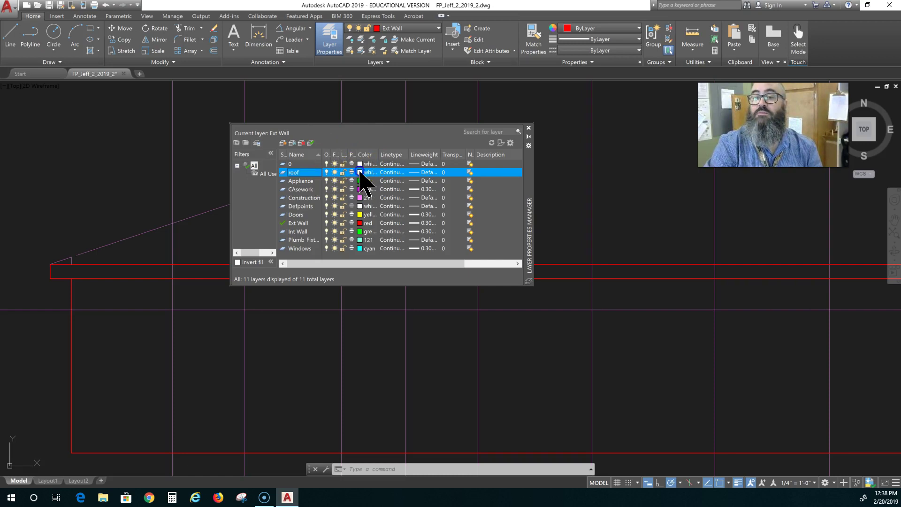
left_click(359, 172)
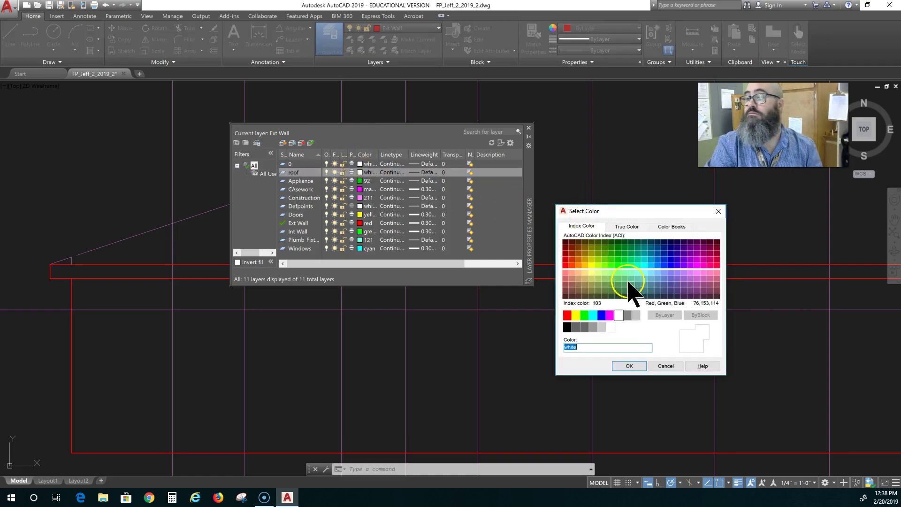
left_click(623, 254)
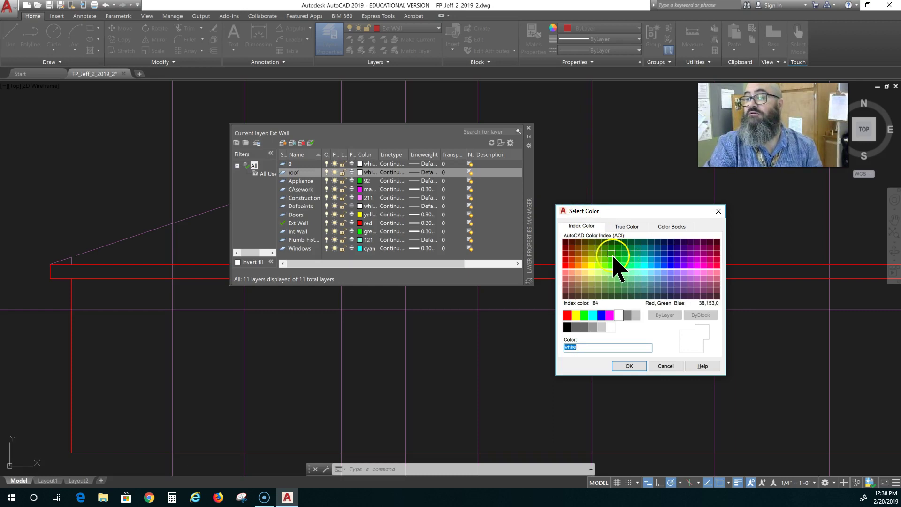
left_click(617, 257)
left_click(628, 366)
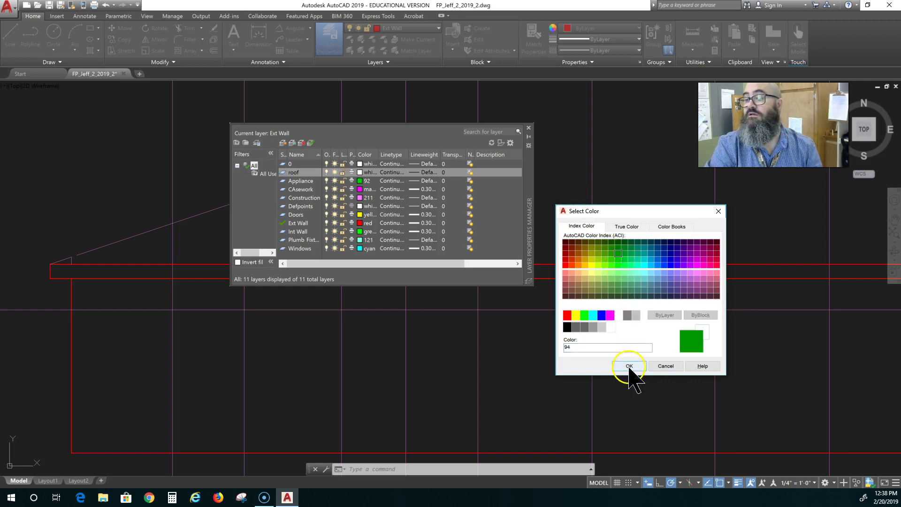
left_click(428, 172)
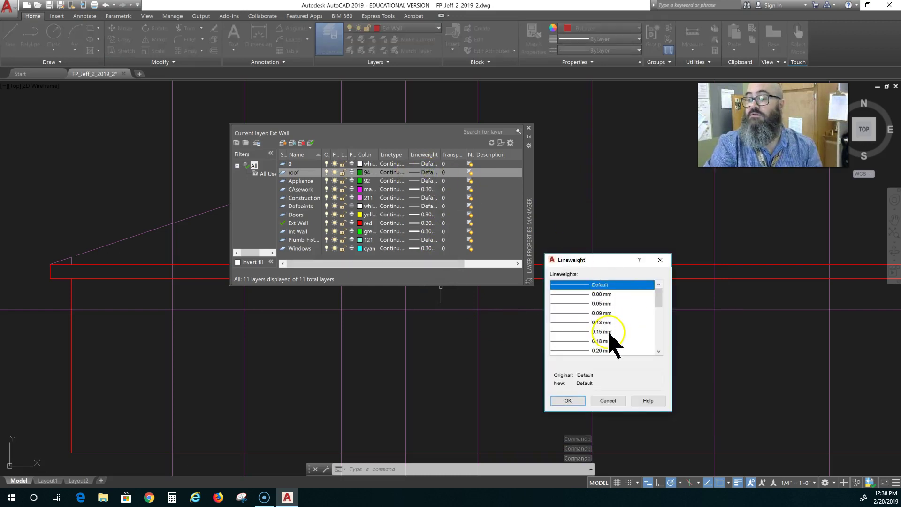
scroll(603, 343, "down", 1)
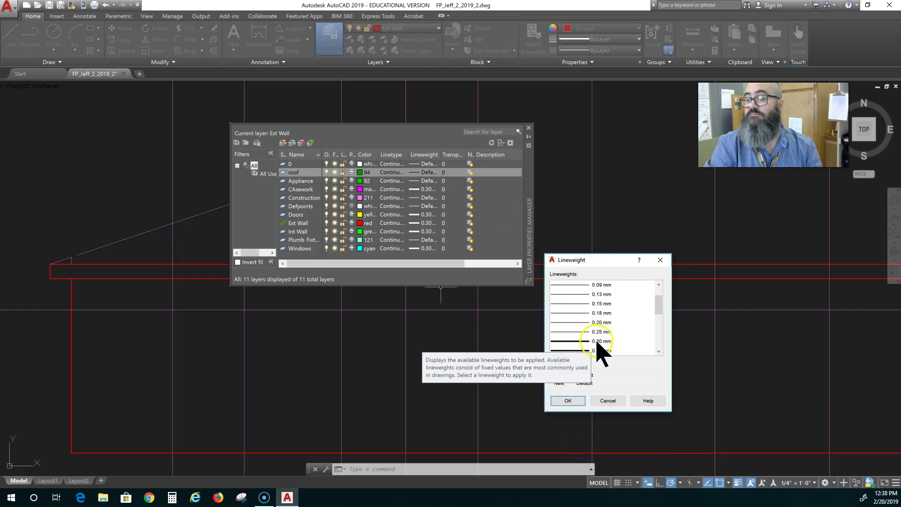
left_click(598, 341)
left_click(569, 400)
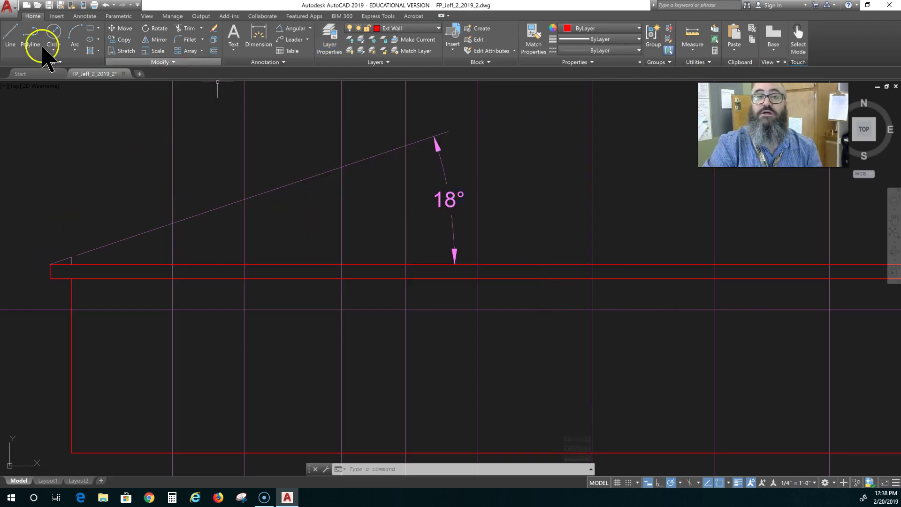
Step: Draw a long roof line from the fascia's top-left corner at an 18° angle
left_click(11, 37)
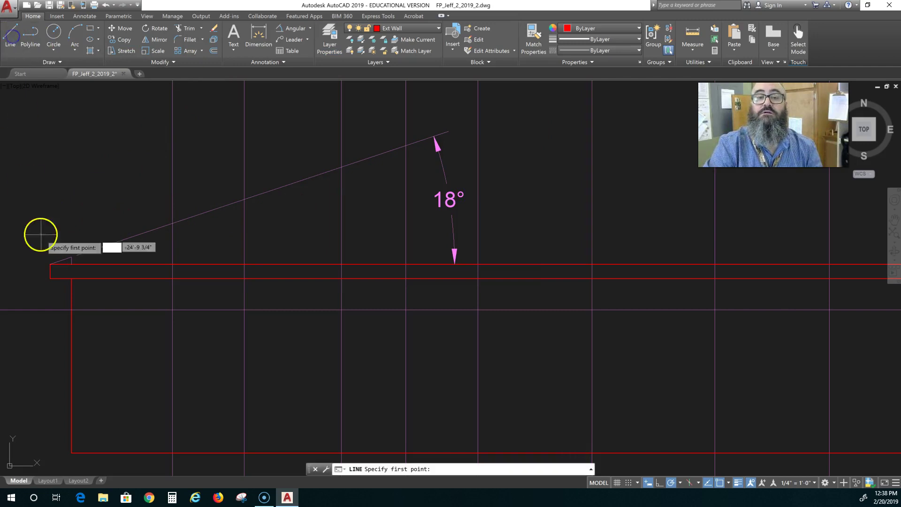
left_click(50, 264)
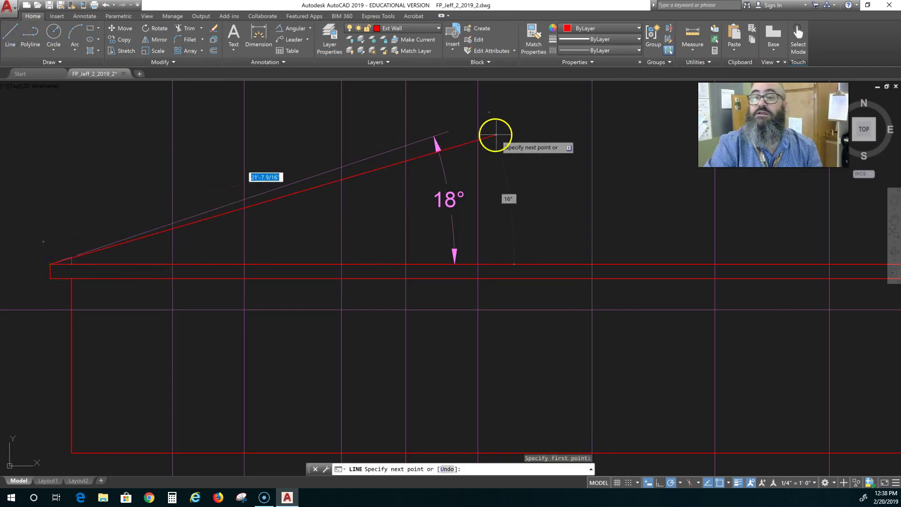
middle_click_drag(495, 135, 381, 190)
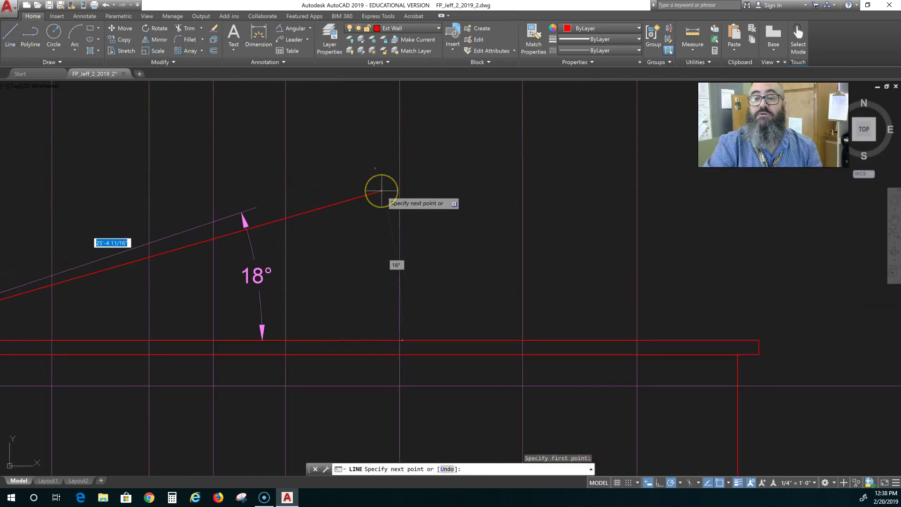
left_click(381, 167)
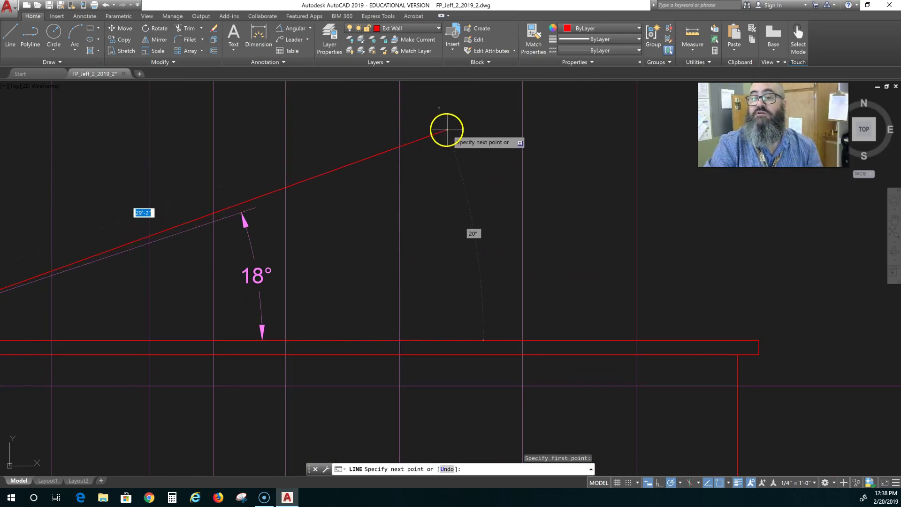
scroll(446, 130, "down", 5)
middle_click_drag(449, 133, 367, 179)
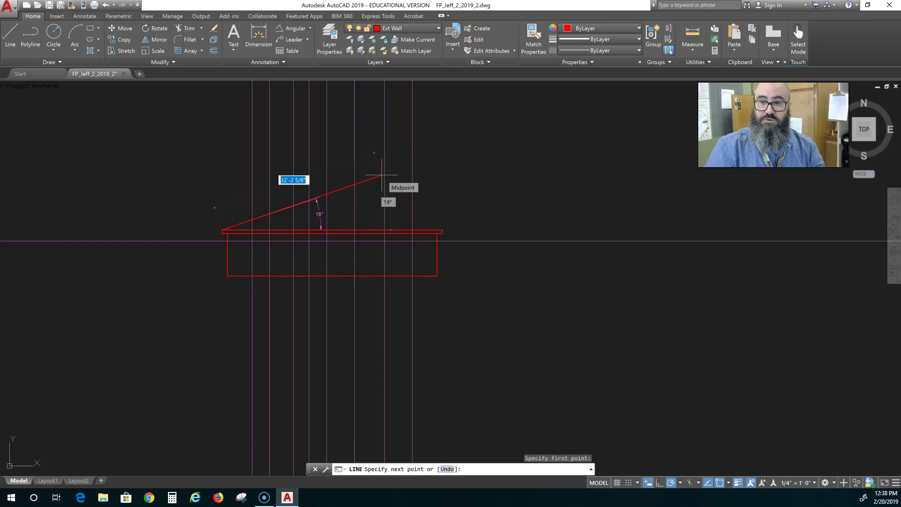
key("Tab")
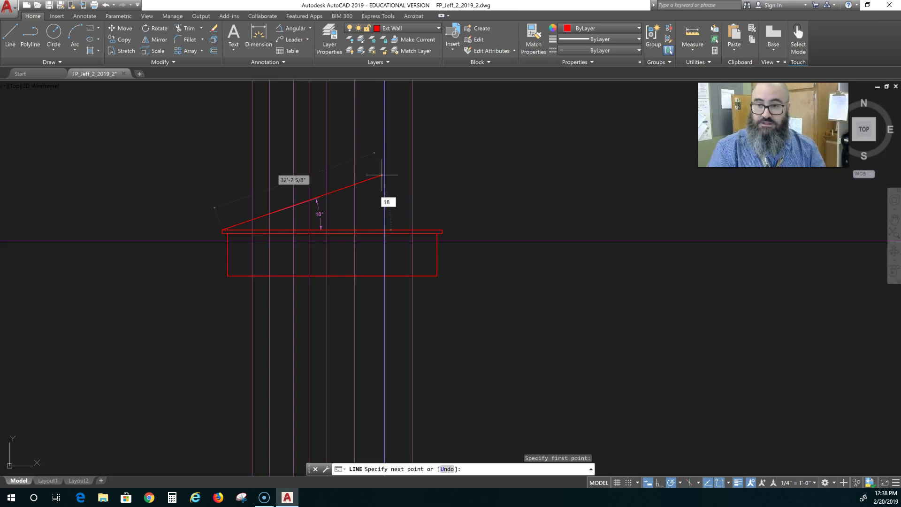
key("Return")
key("Escape")
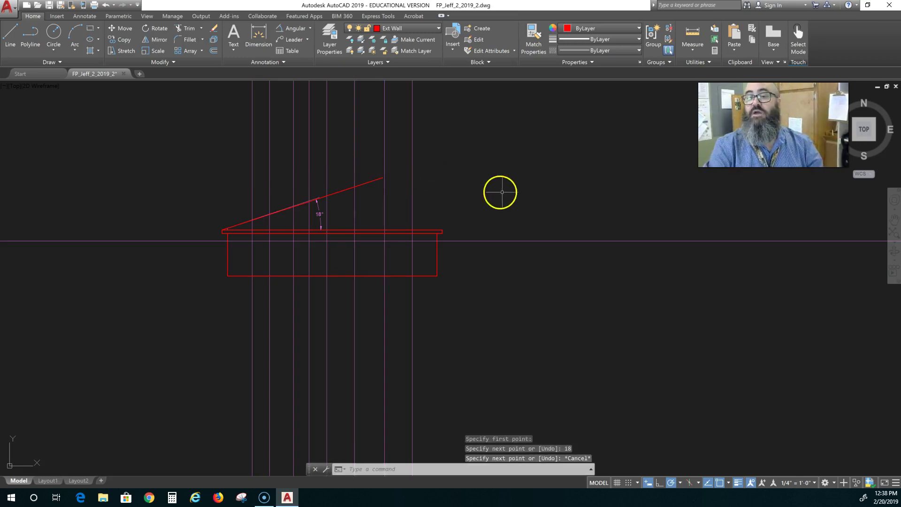
scroll(364, 197, "up", 6)
middle_click_drag(314, 231, 601, 223)
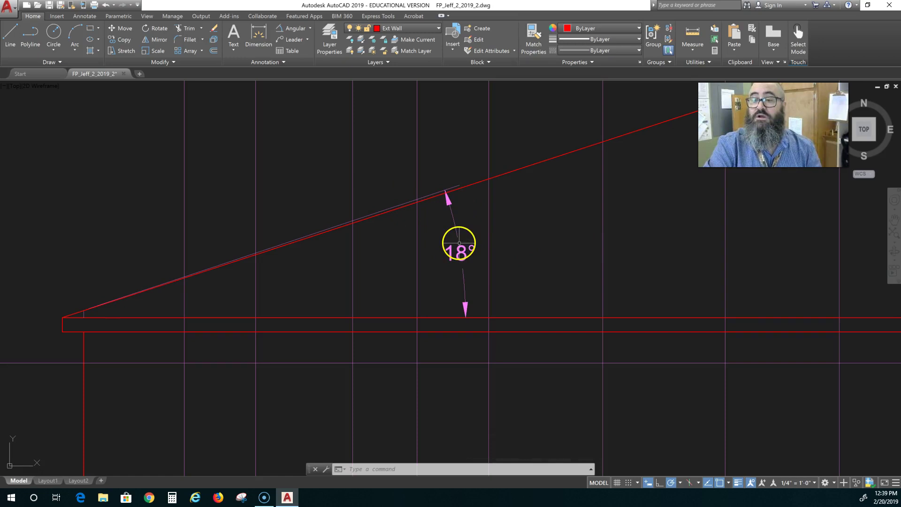
left_click(457, 235)
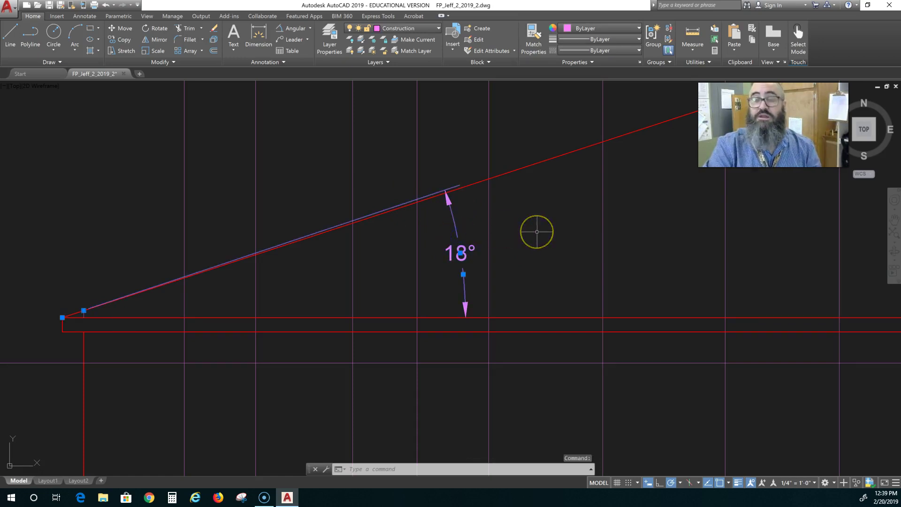
Step: Delete the 18° angle dimension and guide line, then start a new line at the fascia's right corner
key("Delete")
scroll(536, 249, "down", 4)
middle_click_drag(536, 250, 258, 260)
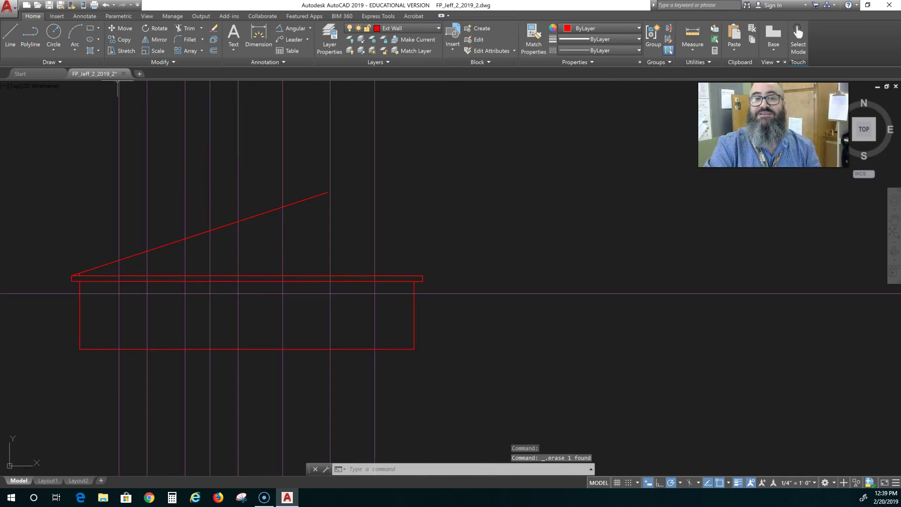
left_click(10, 34)
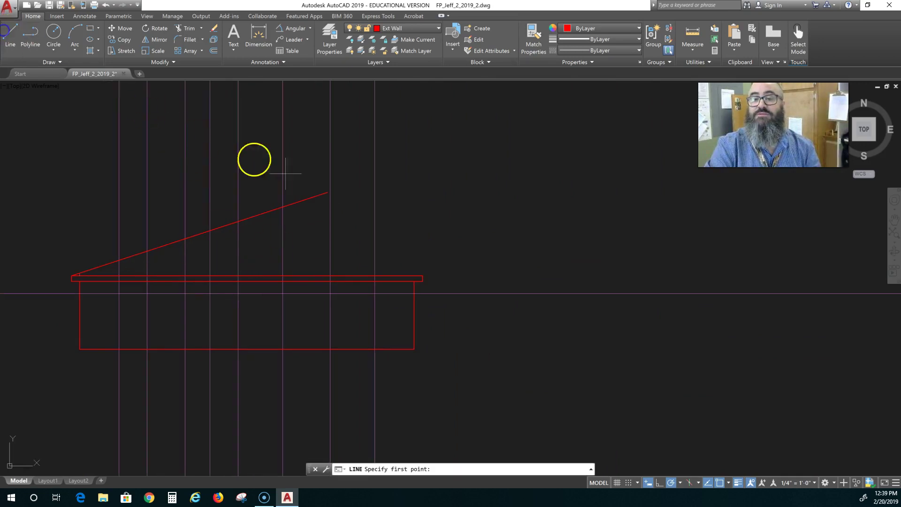
left_click(422, 275)
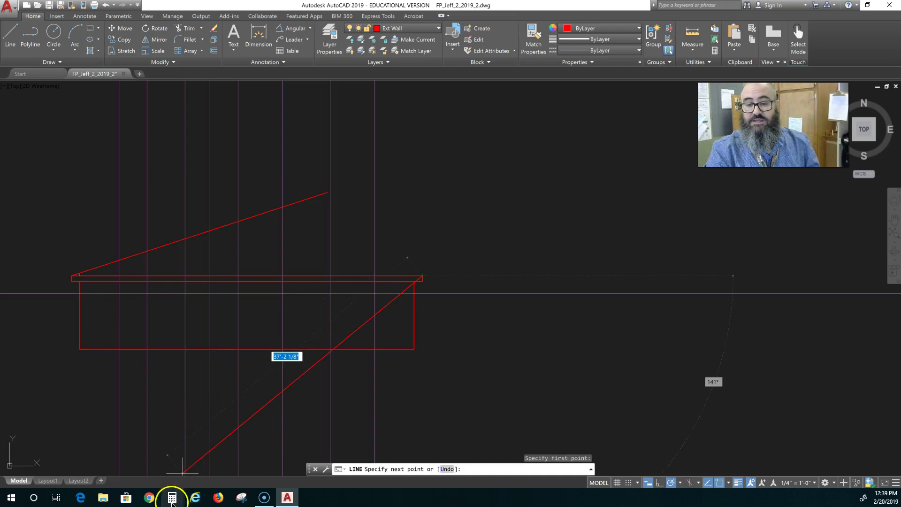
Step: Compute 180 − 18 in Calculator to get 162, then close Calculator
key("alt+Tab")
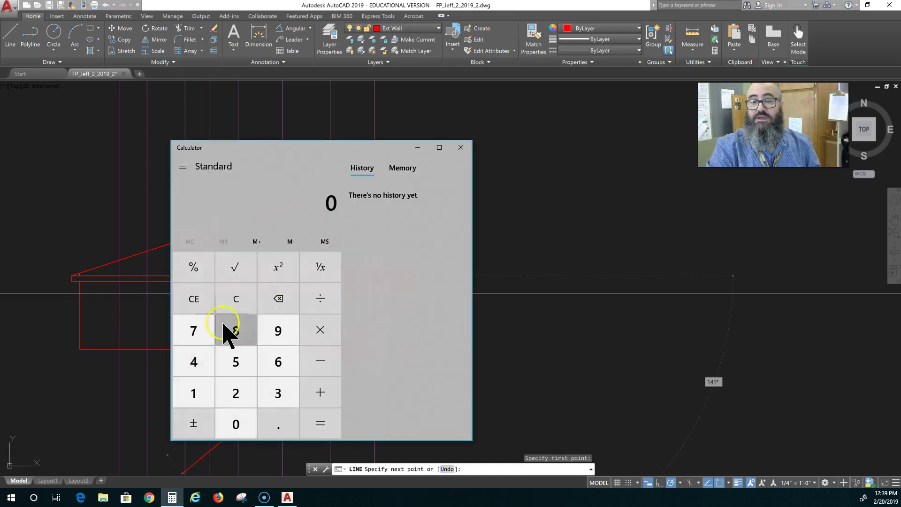
left_click(195, 399)
left_click(244, 336)
left_click(237, 425)
left_click(328, 363)
left_click(203, 401)
left_click(238, 331)
left_click(316, 422)
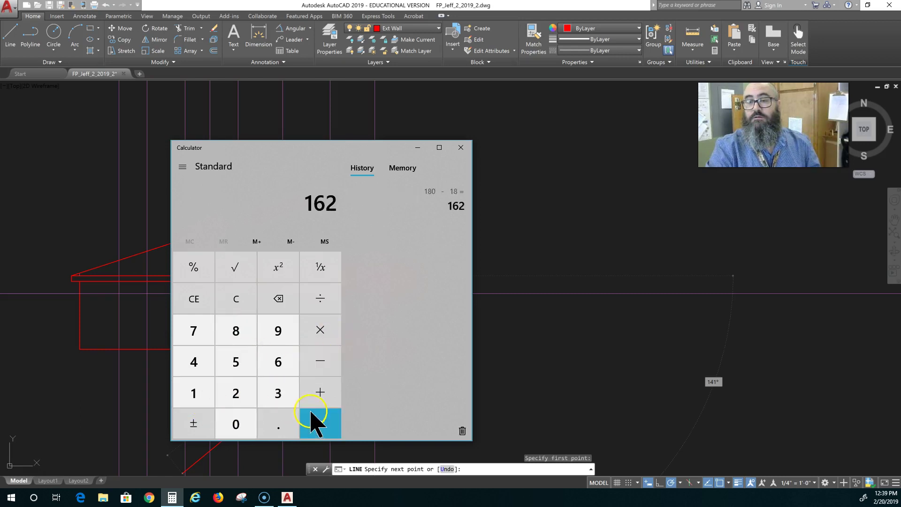
left_click(460, 148)
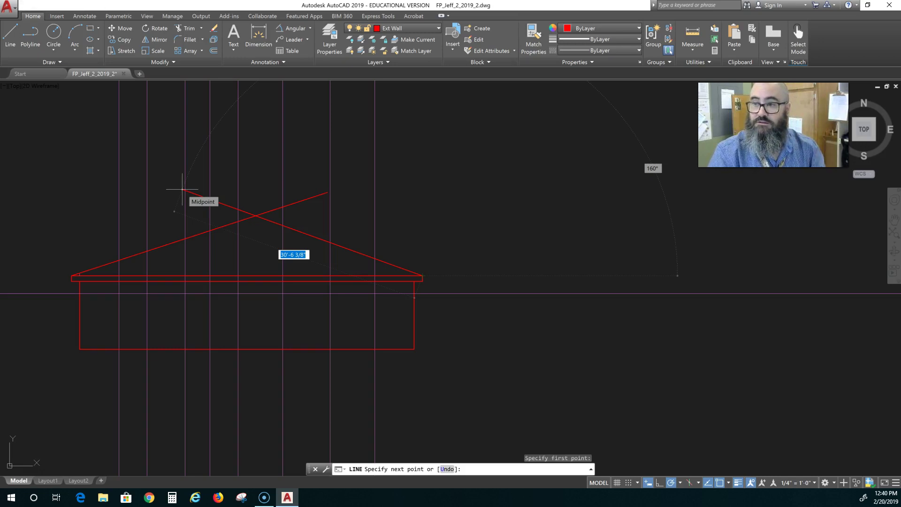
key("Tab")
type("16")
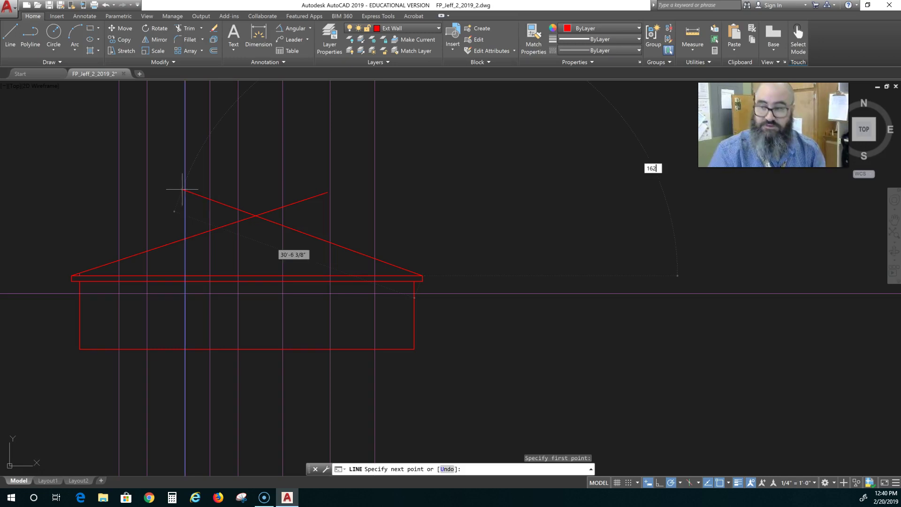
key("Return")
key("Escape")
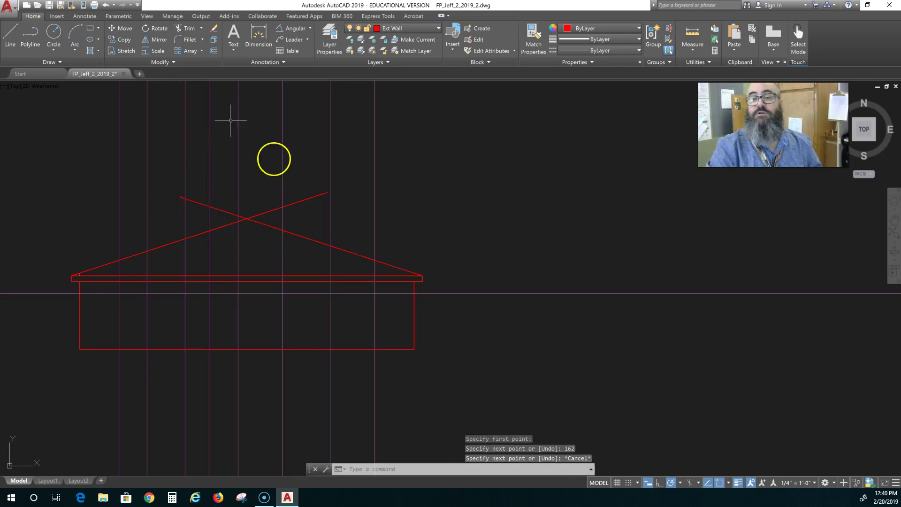
left_click(11, 33)
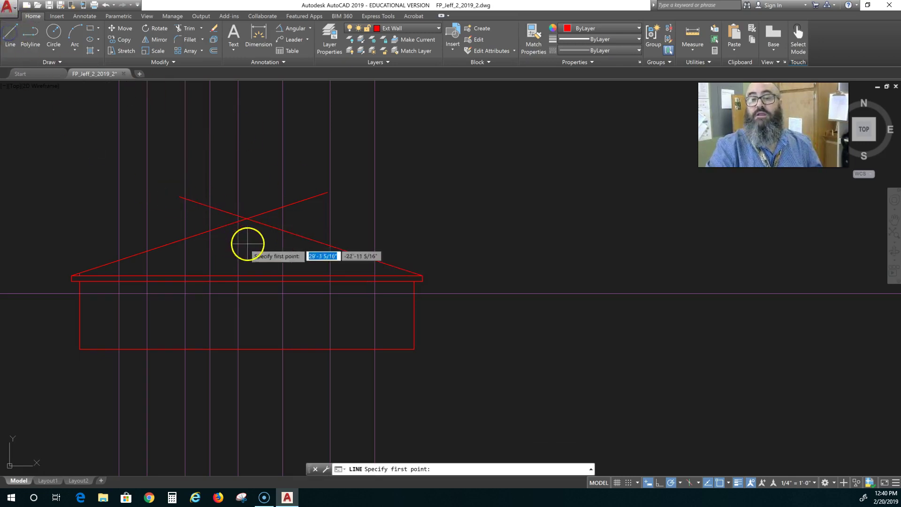
left_click(246, 349)
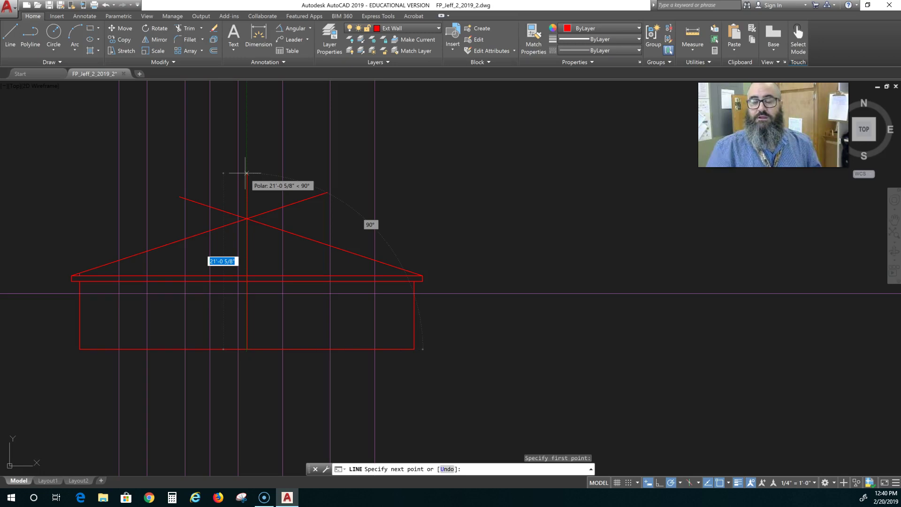
left_click(246, 161)
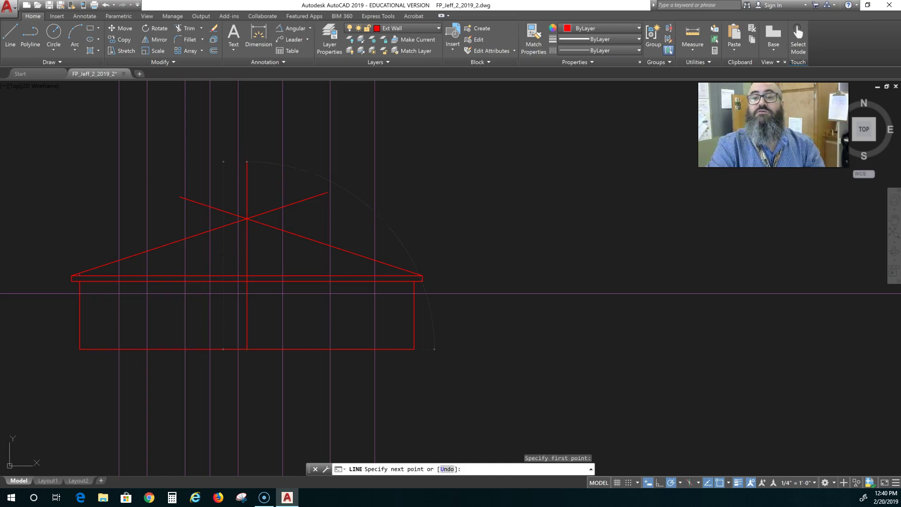
key("Escape")
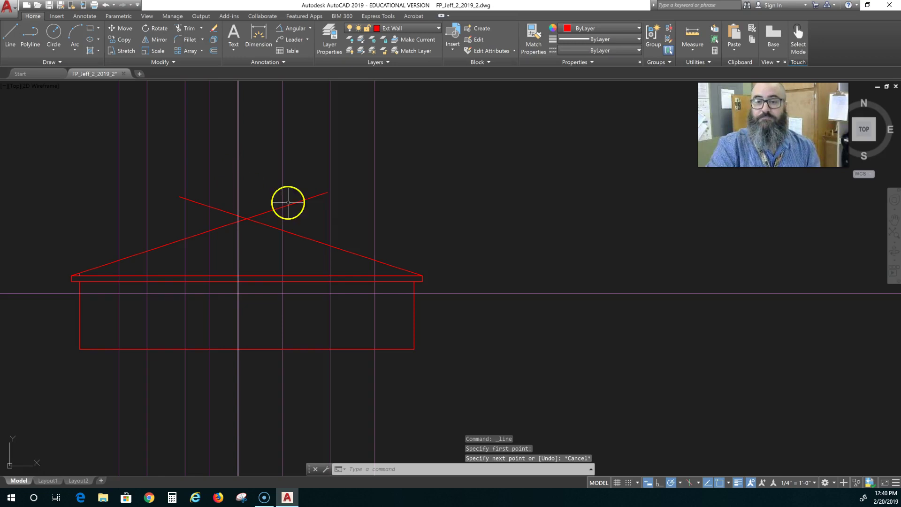
type("trim")
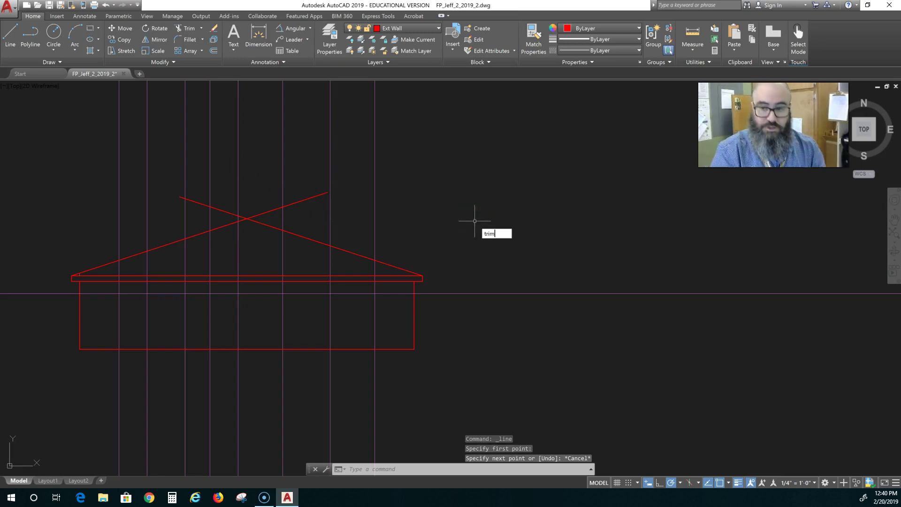
Step: Trim the red roof-line overhangs that extend past the peak, using all objects as cutting edges
key("Return")
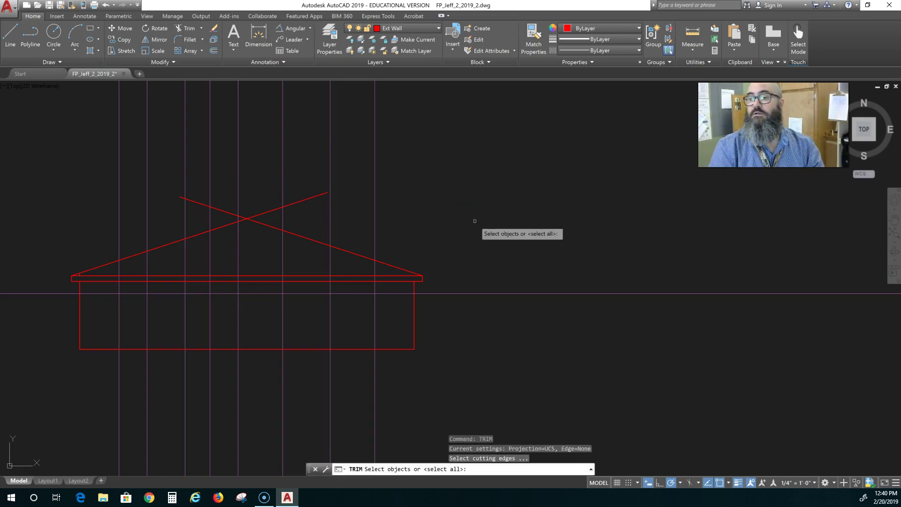
key("Return")
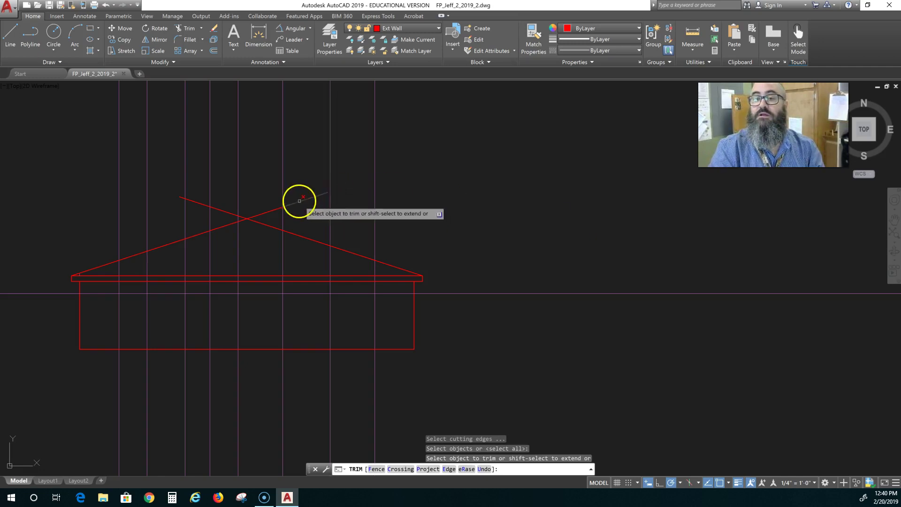
left_click(298, 201)
left_click(265, 211)
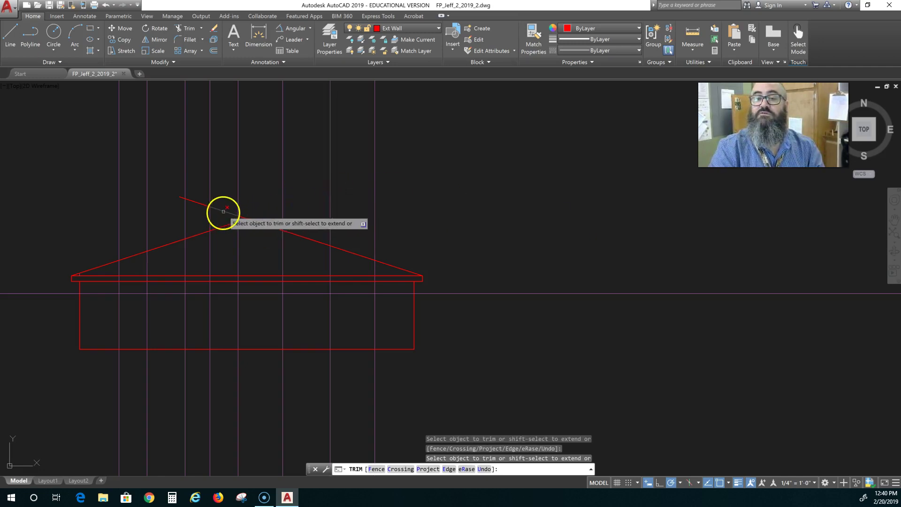
left_click(200, 204)
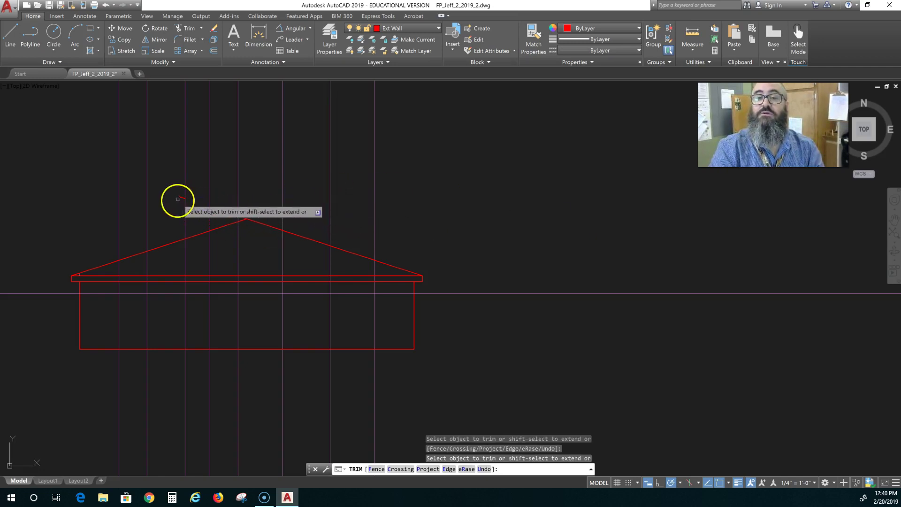
left_click(186, 199)
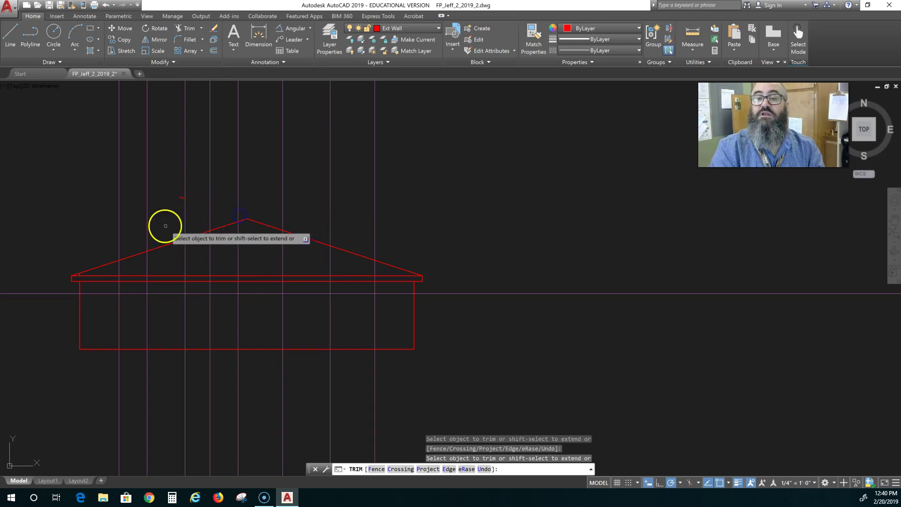
key("Escape")
Step: Delete the leftover red stub and select both gable roof lines for a layer change
left_click(180, 198)
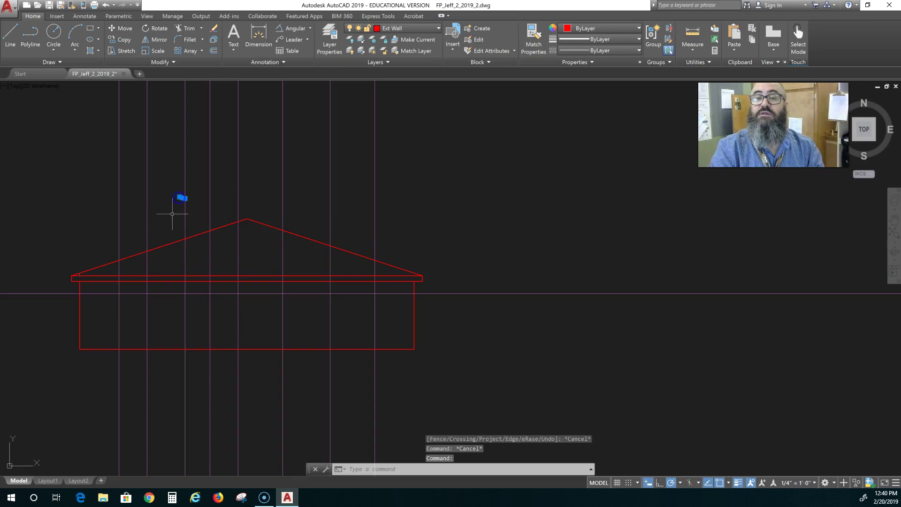
key("Delete")
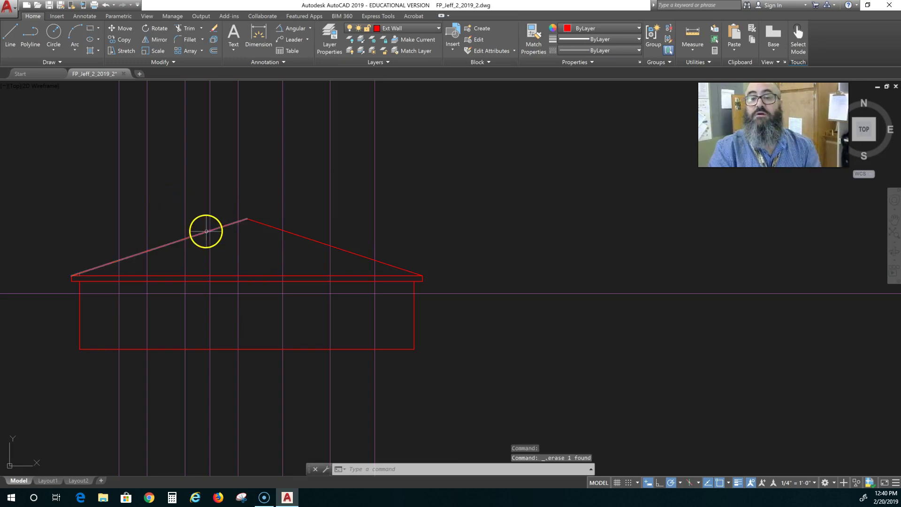
left_click(196, 234)
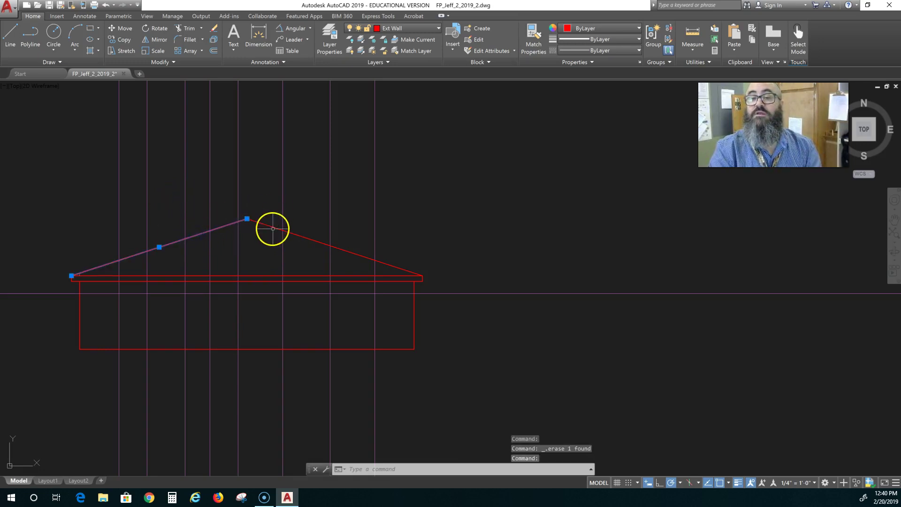
left_click(273, 228)
left_click(407, 29)
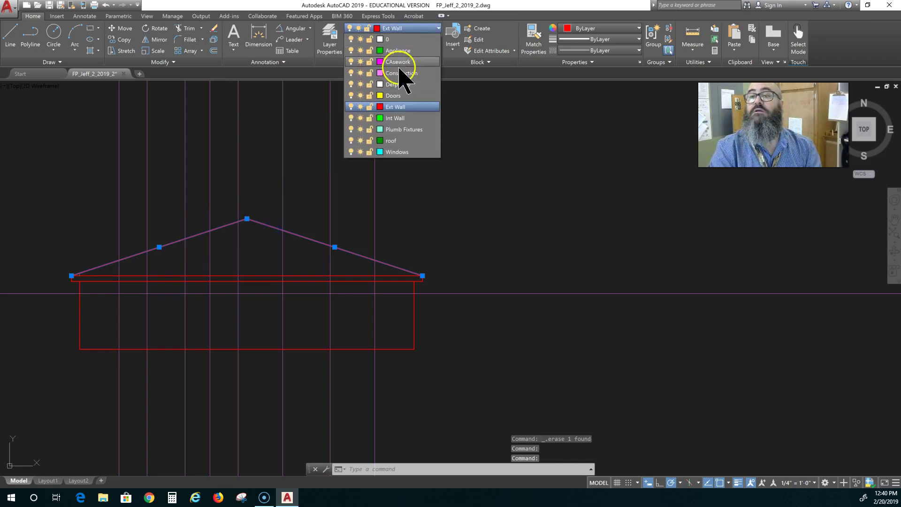
Step: Put the two gable roof lines on the roof layer
left_click(399, 140)
key("Escape")
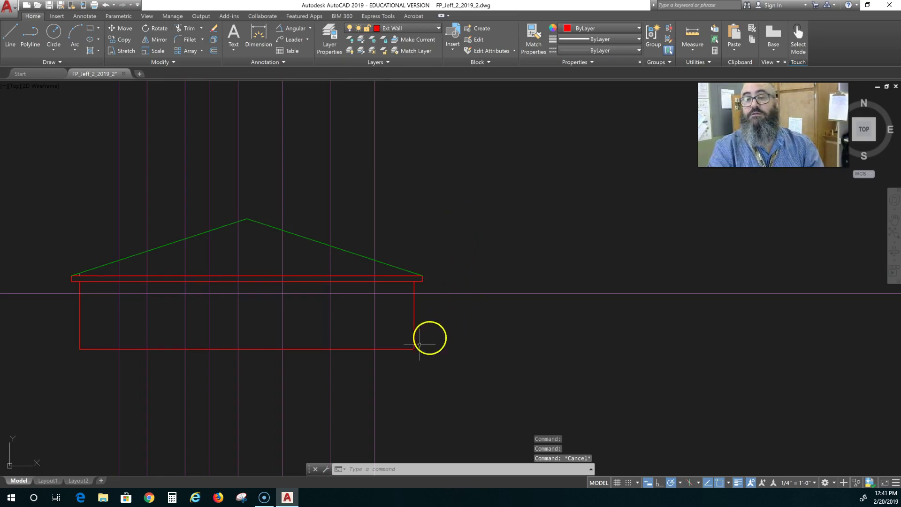
scroll(260, 330, "up", 2)
scroll(270, 332, "down", 3)
middle_click(350, 344)
middle_click(350, 344)
mouse_move(350, 344)
middle_mouse_down()
mouse_move(454, 352)
mouse_move(233, 222)
middle_mouse_up()
scroll(329, 306, "up", 3)
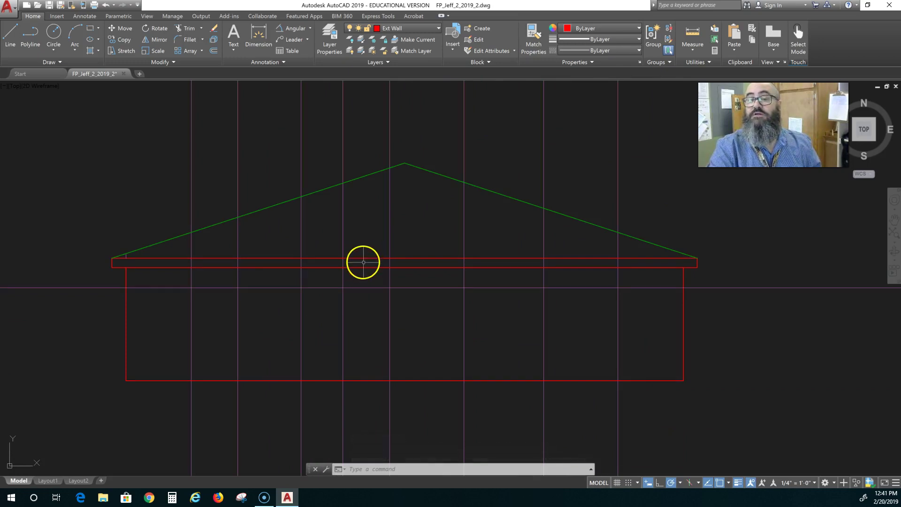
Step: Move the top and bottom fascia lines onto the roof layer
left_click(414, 258)
left_click(412, 267)
left_click(415, 28)
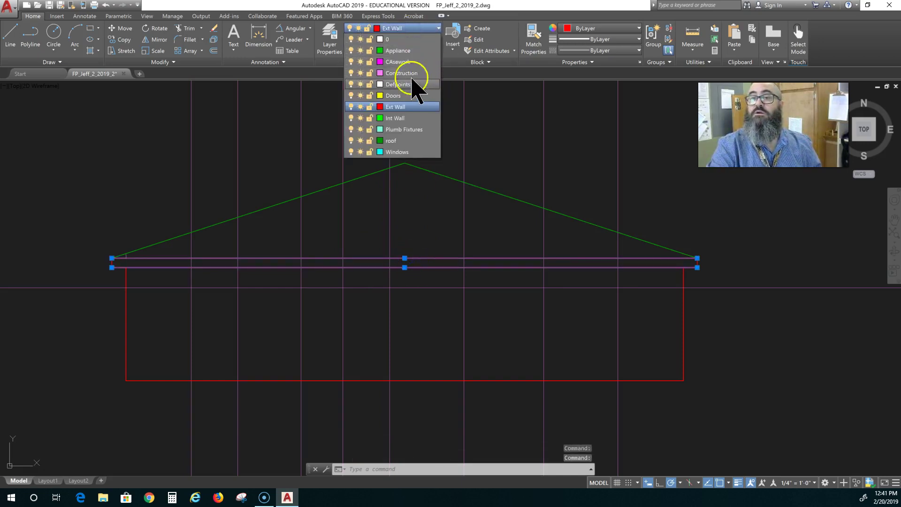
left_click(399, 142)
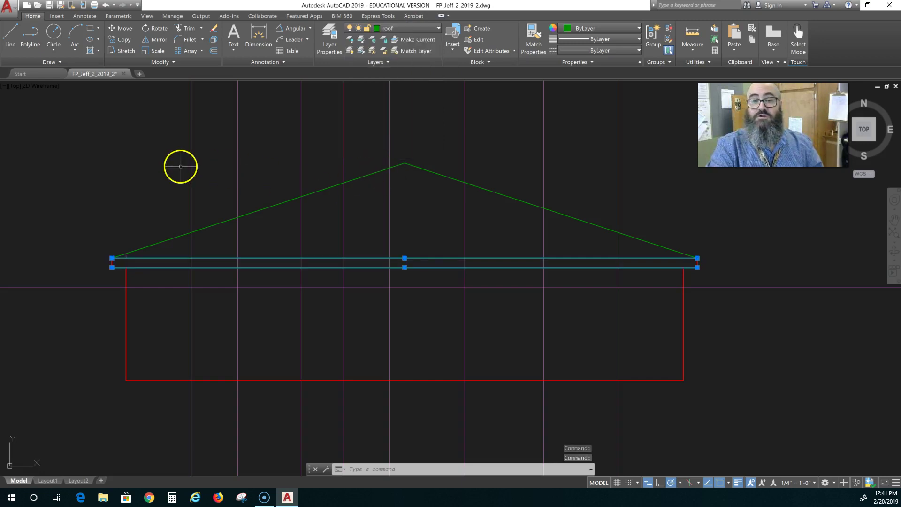
key("Escape")
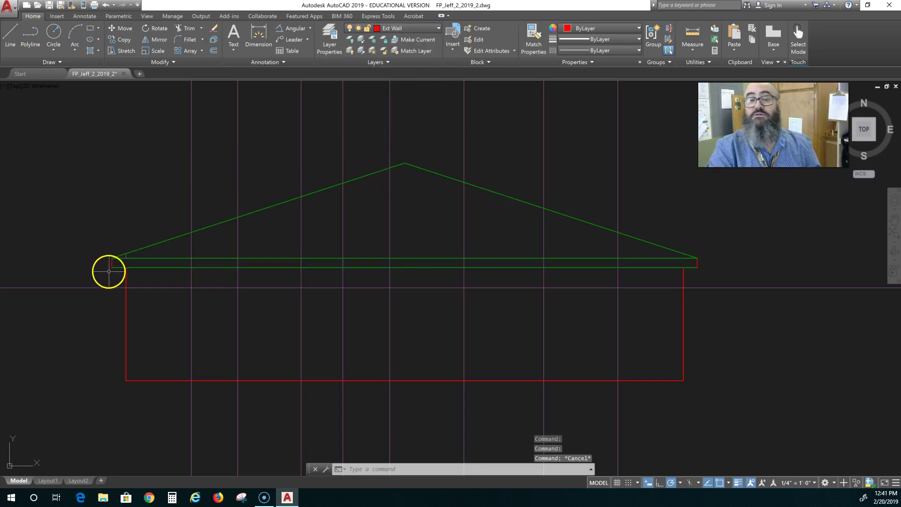
Step: Move the fascia band's left and right end lines onto the roof layer, showing the floor plan above
left_click(111, 263)
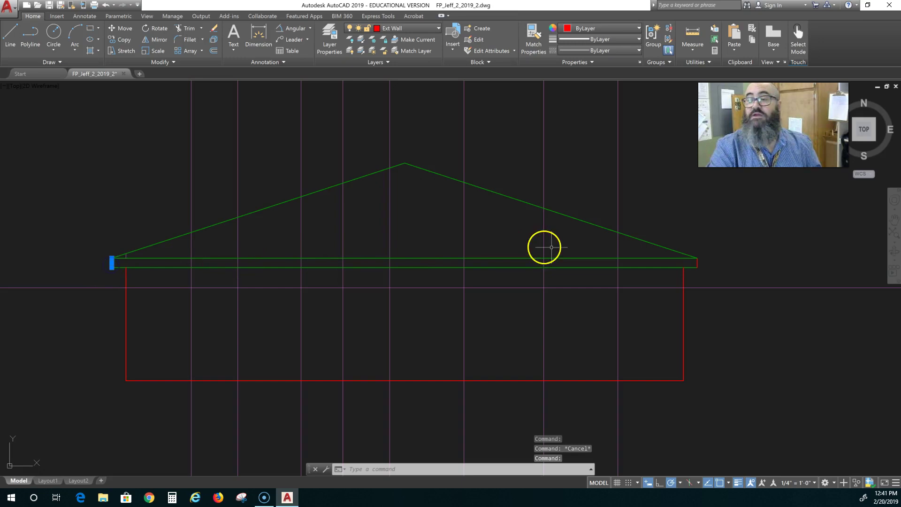
left_click(695, 262)
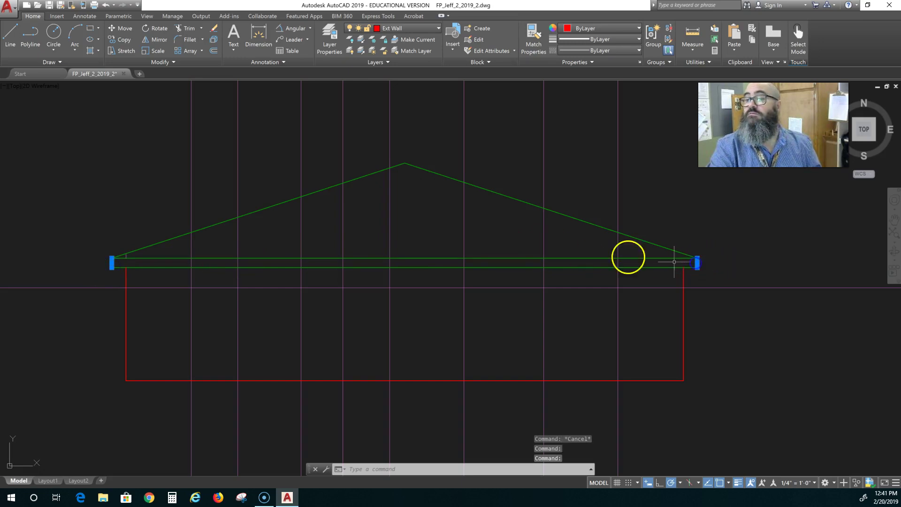
left_click(414, 28)
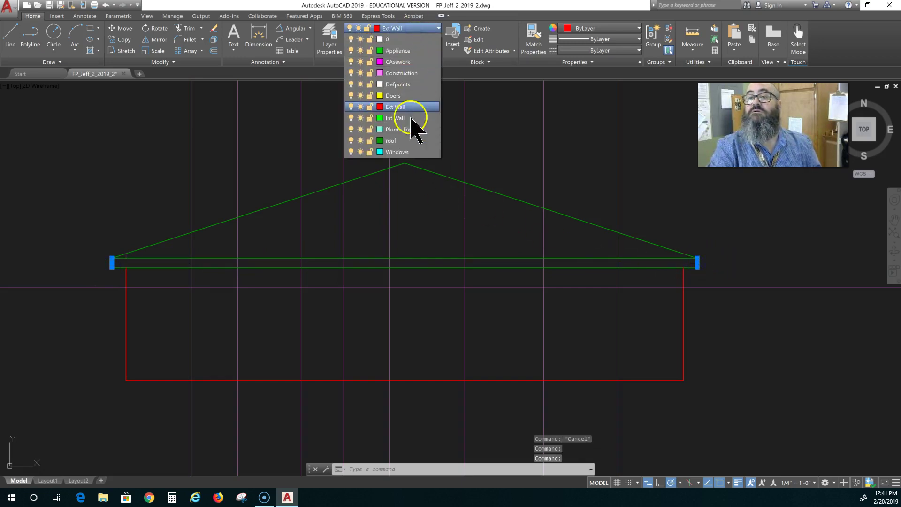
left_click(399, 108)
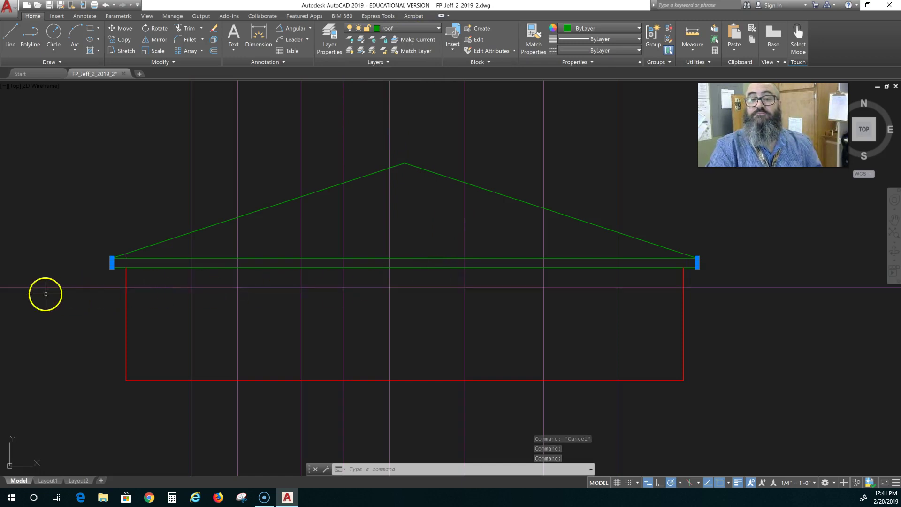
key("Escape")
scroll(50, 319, "down", 4)
mouse_move(50, 322)
middle_mouse_down()
mouse_move(227, 305)
mouse_move(245, 352)
middle_mouse_up()
scroll(227, 305, "down", 2)
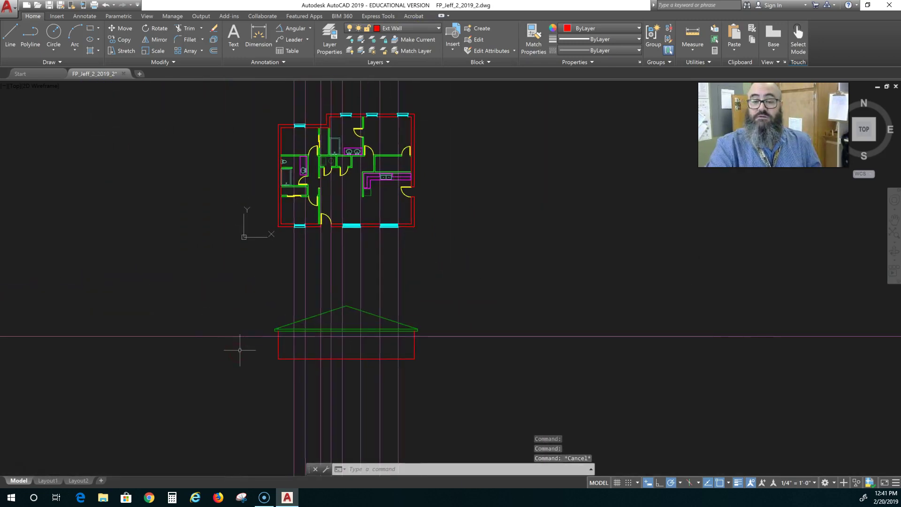